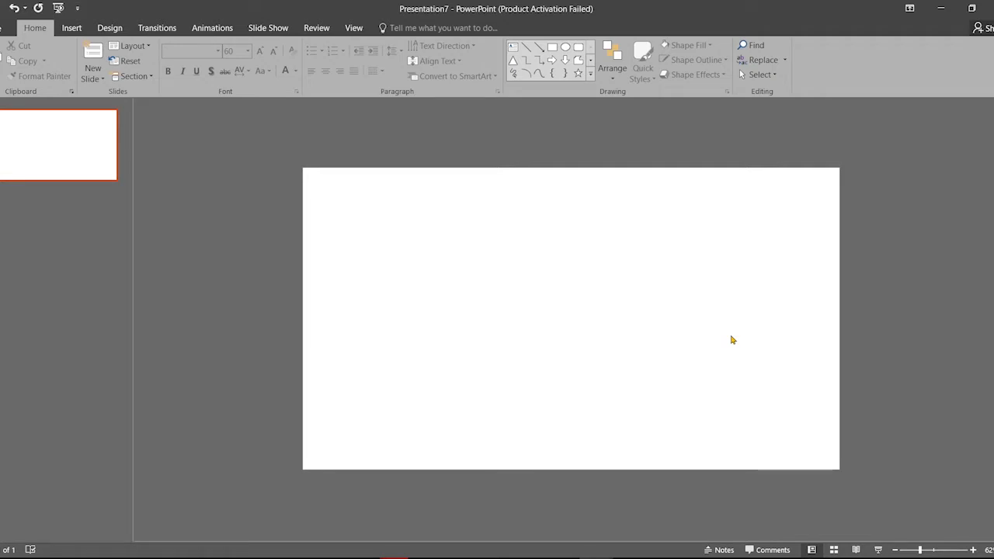
Fill the slide background with solid blue from the Standard Colors
{"action": "right_click", "coordinate": [707, 319]}
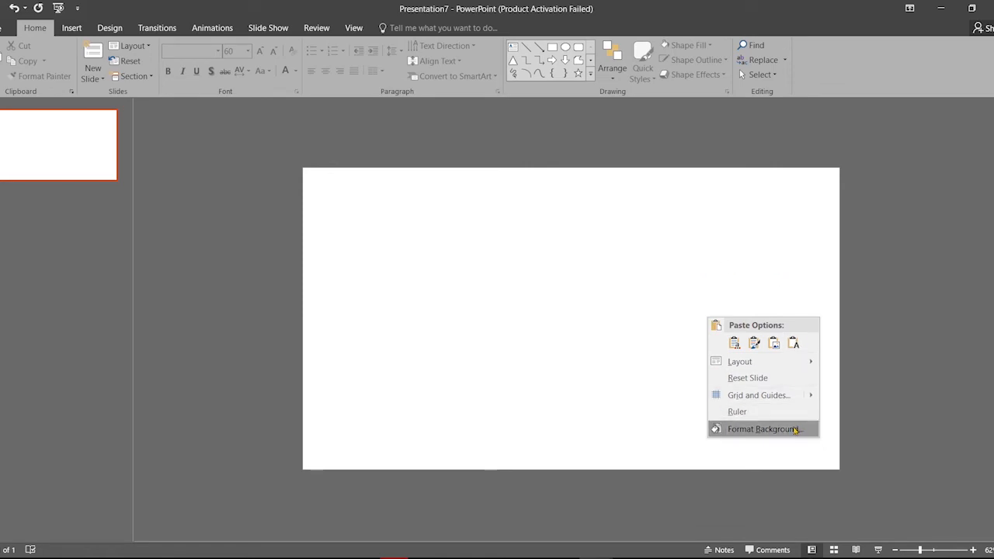
{"action": "left_click", "coordinate": [795, 429]}
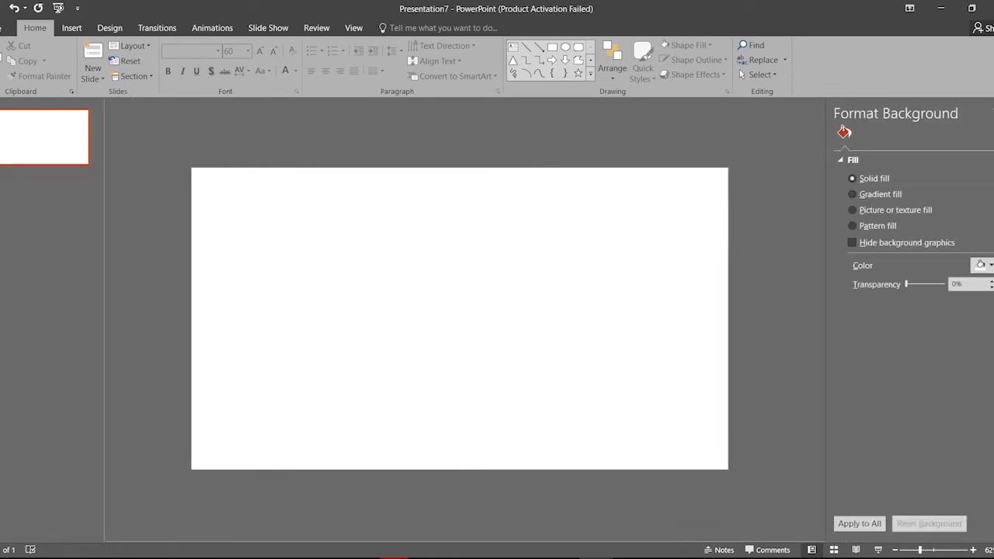
{"action": "left_click", "coordinate": [982, 265]}
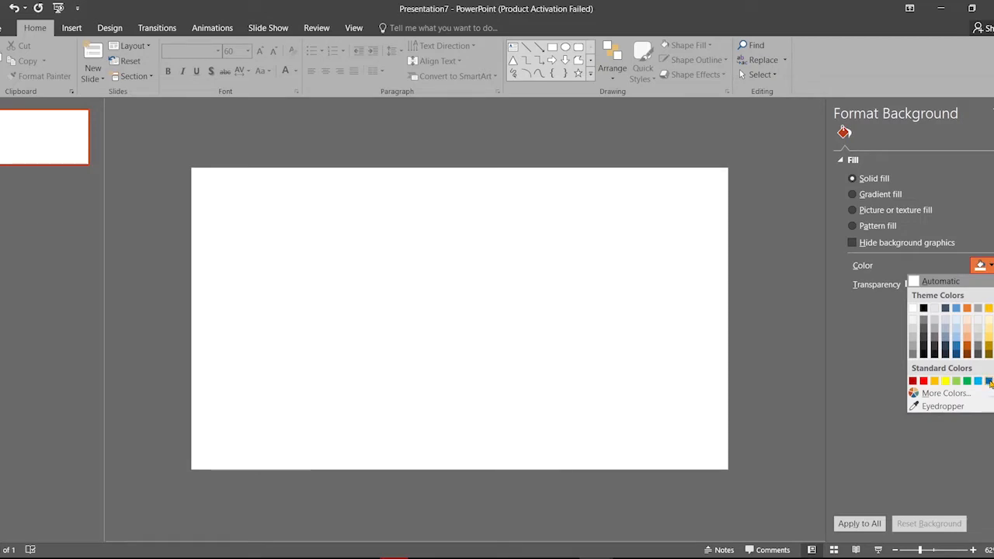
{"action": "left_click", "coordinate": [989, 381]}
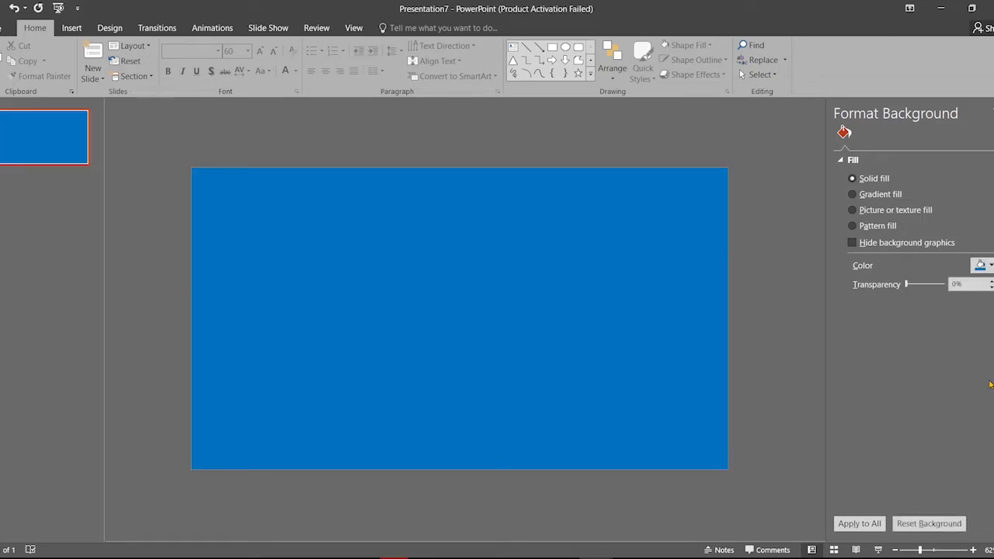
{"action": "left_click", "coordinate": [993, 114]}
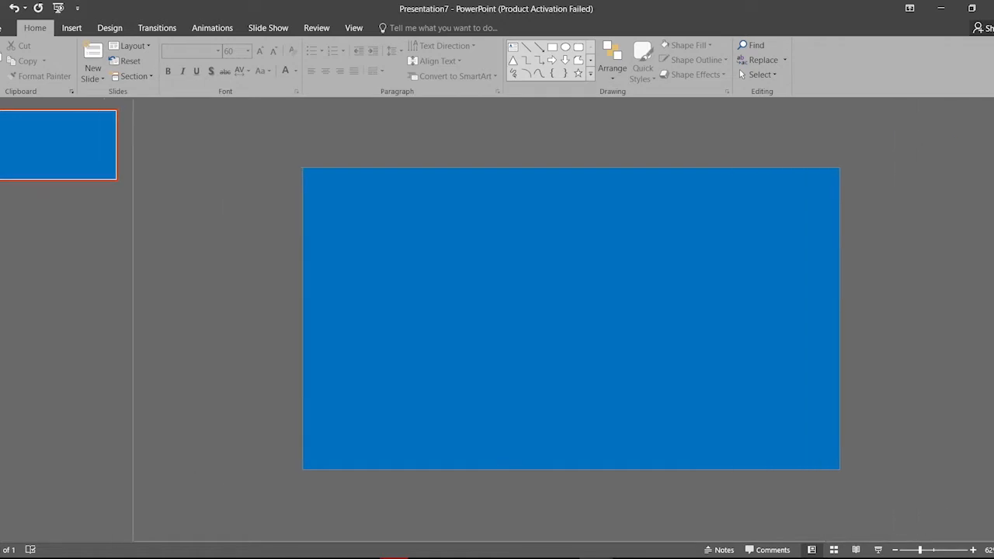
Draw an oval circle near the bottom centre of the slide, overlapping its lower edge
{"action": "left_click", "coordinate": [591, 73]}
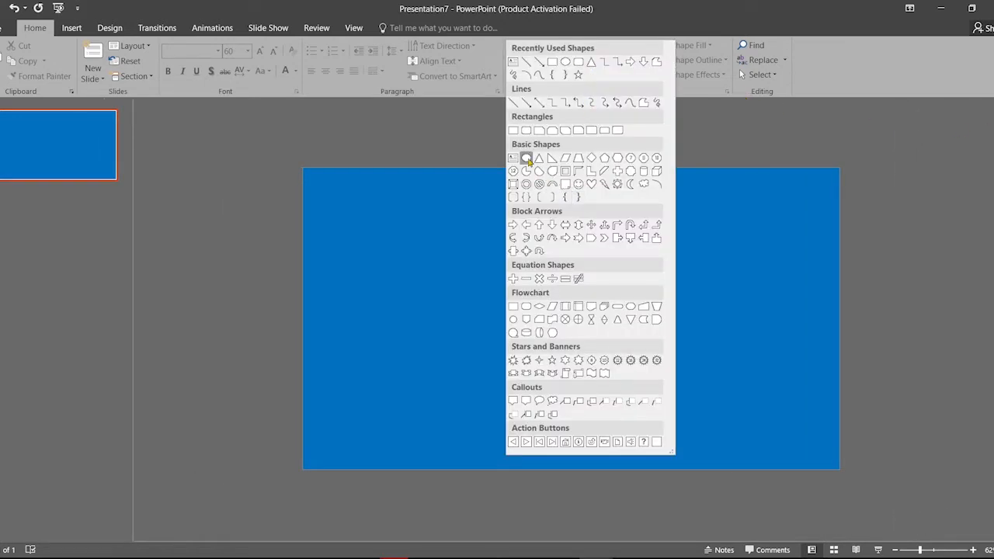
{"action": "left_click", "coordinate": [527, 158]}
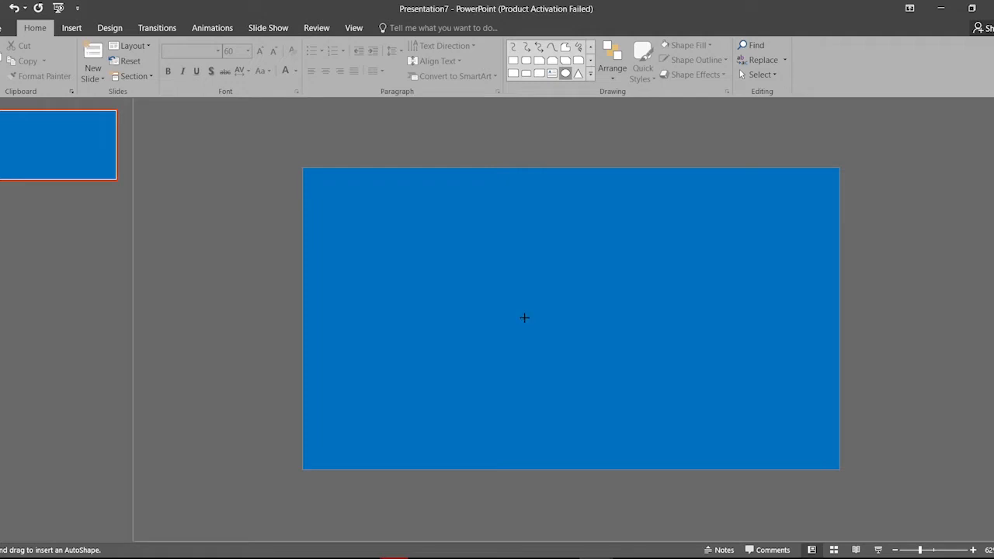
{"action": "left_click_drag", "start_coordinate": [524, 317], "coordinate": [683, 487]}
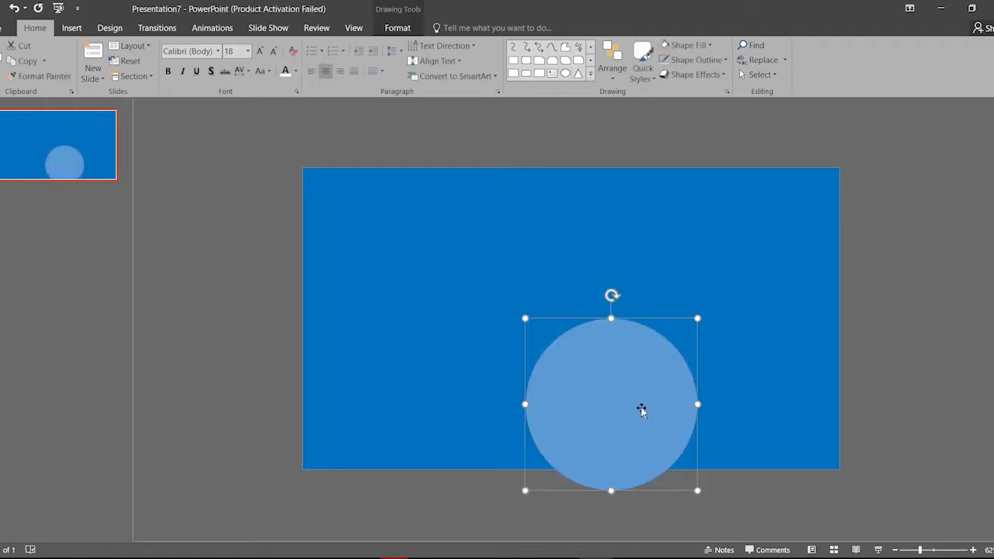
{"action": "left_click_drag", "start_coordinate": [641, 408], "coordinate": [615, 436]}
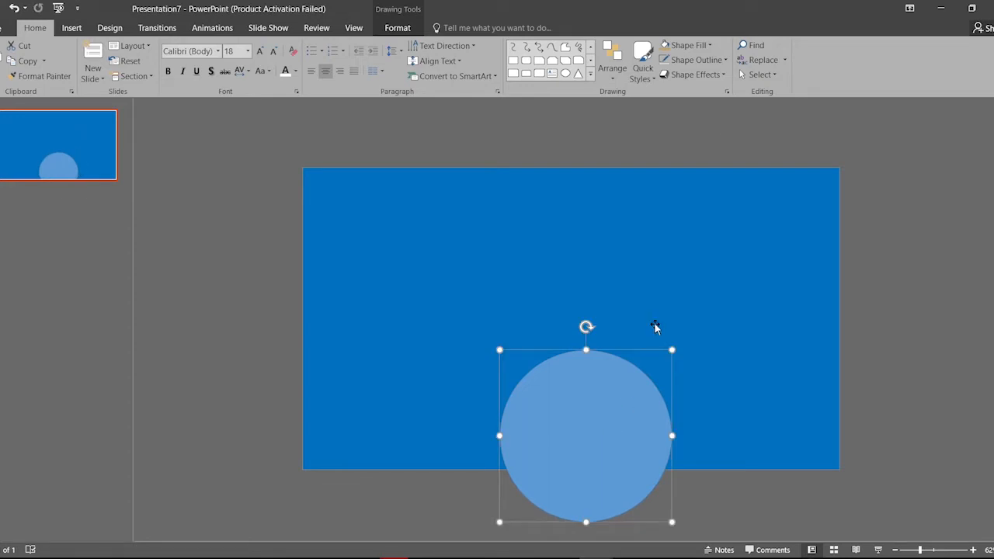
Remove the circle's outline and fill it with custom tan (RGB 193, 170, 111)
{"action": "left_click", "coordinate": [722, 60]}
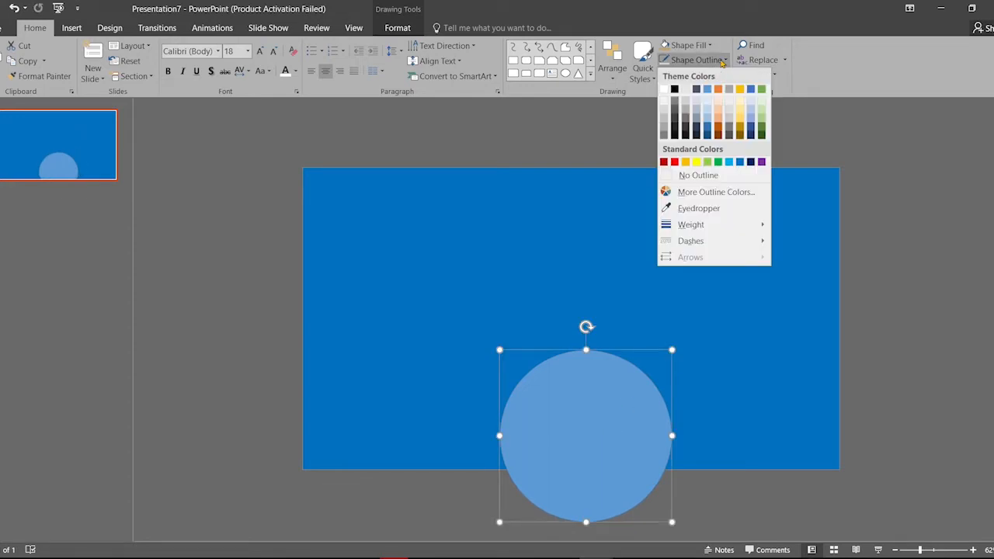
{"action": "left_click", "coordinate": [711, 177]}
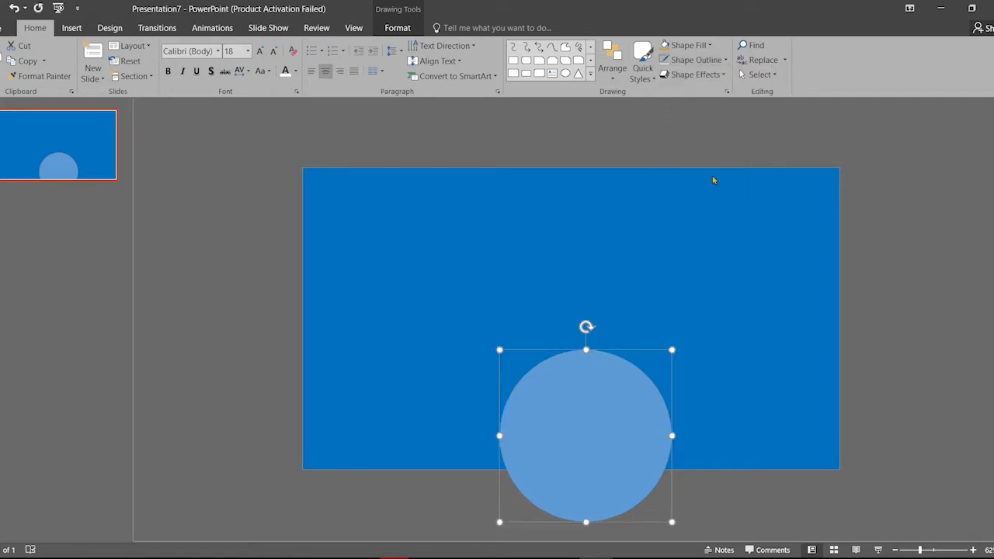
{"action": "left_click", "coordinate": [709, 46]}
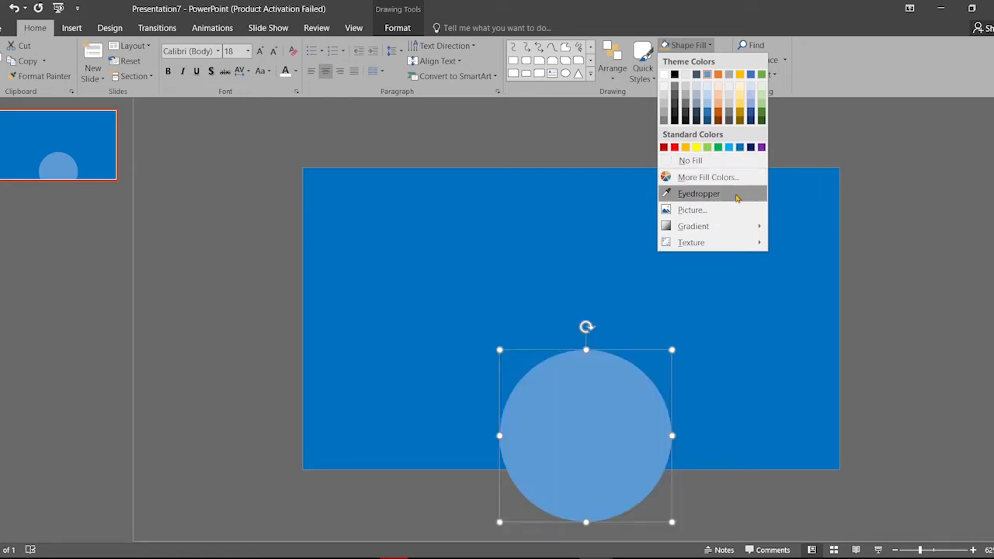
{"action": "left_click", "coordinate": [708, 177]}
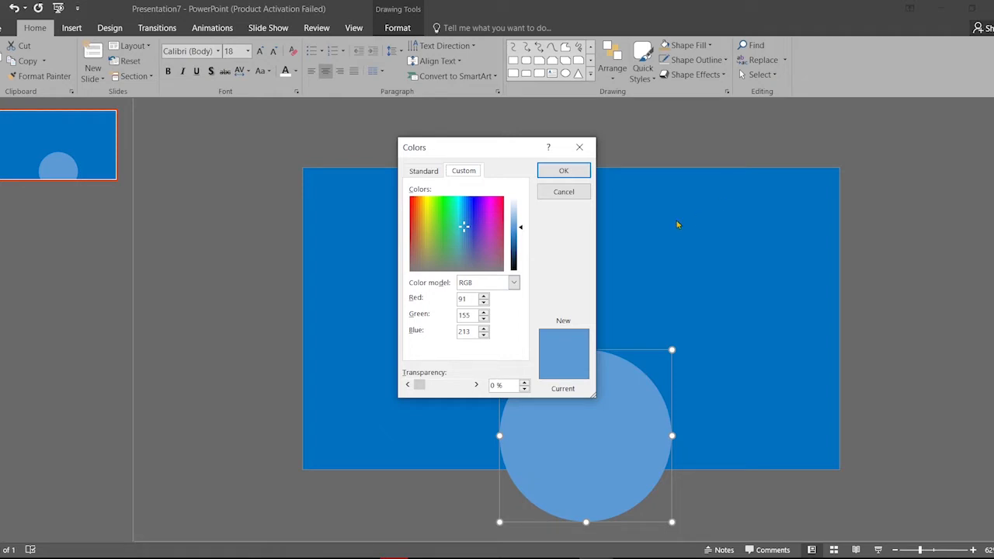
{"action": "left_click_drag", "start_coordinate": [461, 226], "coordinate": [420, 242]}
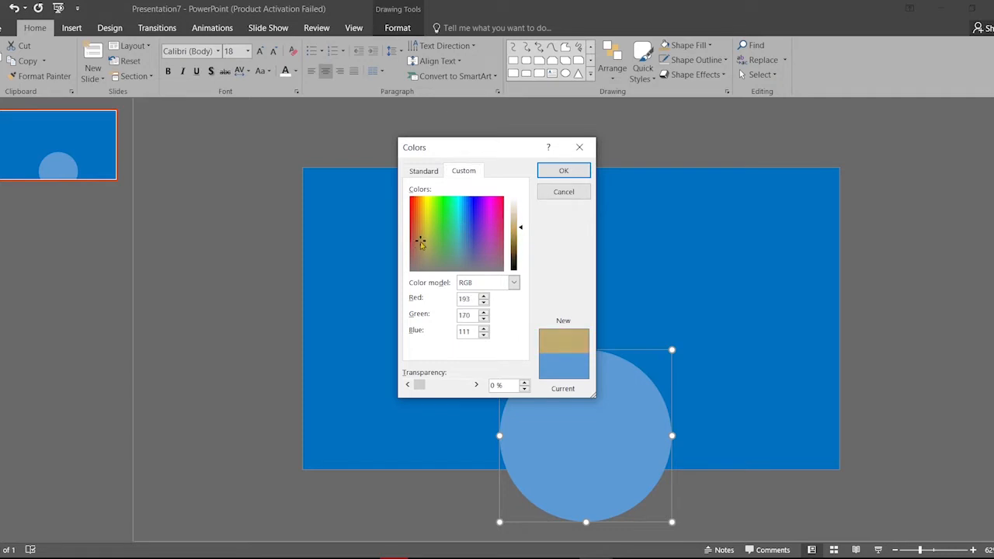
{"action": "left_click", "coordinate": [564, 170]}
{"action": "left_click_drag", "start_coordinate": [601, 413], "coordinate": [595, 415]}
{"action": "left_click", "coordinate": [222, 29]}
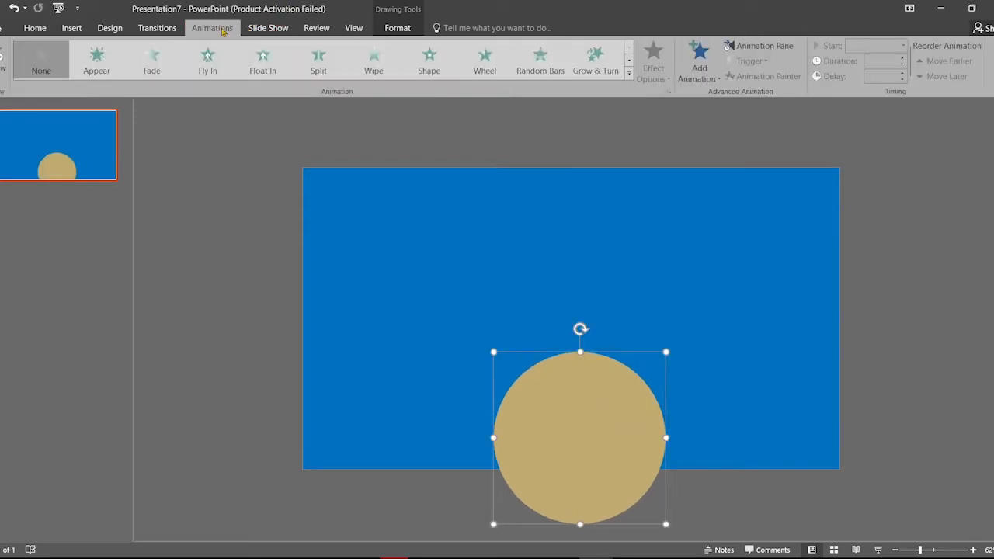
Apply Grow/Shrink to the circle, drag it just below the slide's bottom edge, and show the Animation Pane
{"action": "left_click", "coordinate": [629, 73]}
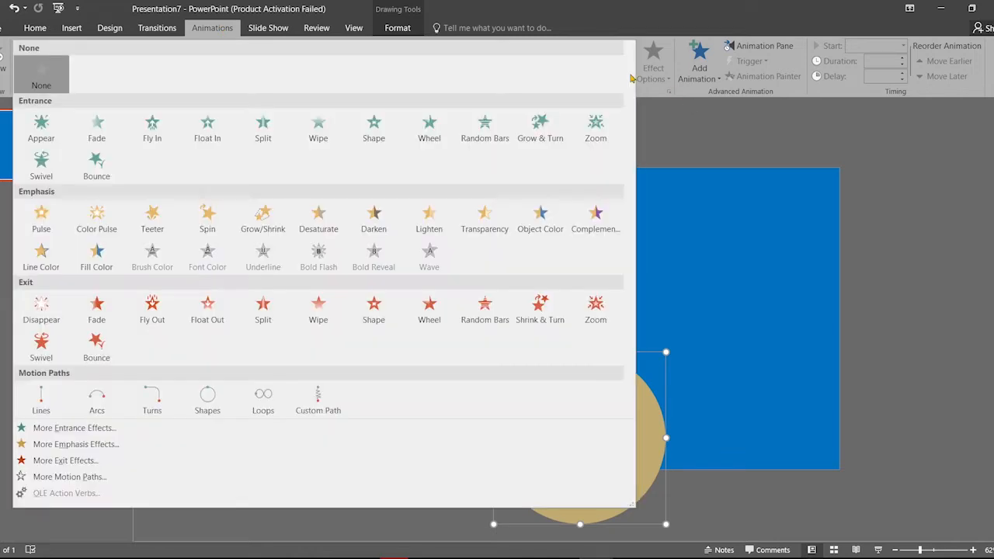
{"action": "left_click", "coordinate": [264, 220]}
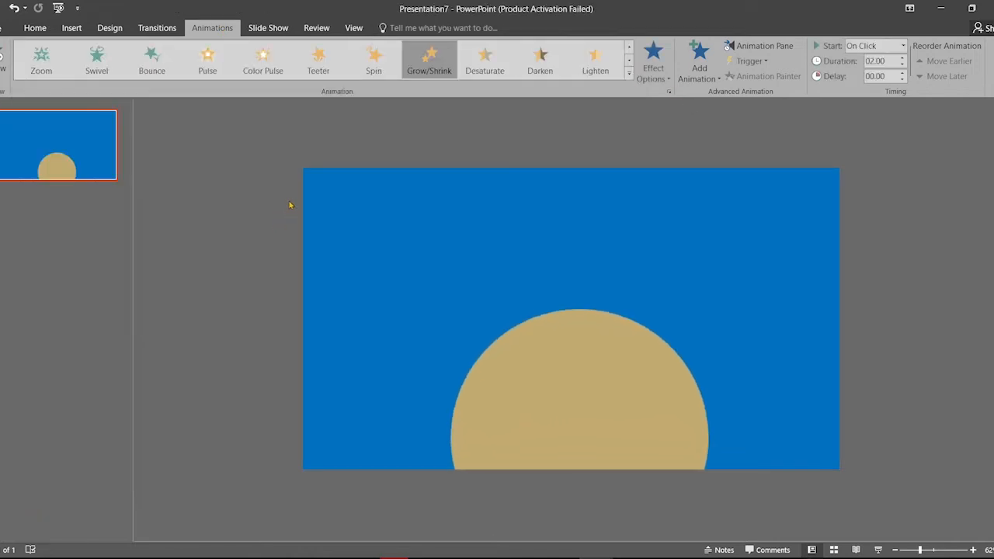
{"action": "left_click_drag", "start_coordinate": [589, 390], "coordinate": [588, 506]}
{"action": "scroll", "coordinate": [588, 506], "scroll_direction": "down", "scroll_amount": 2}
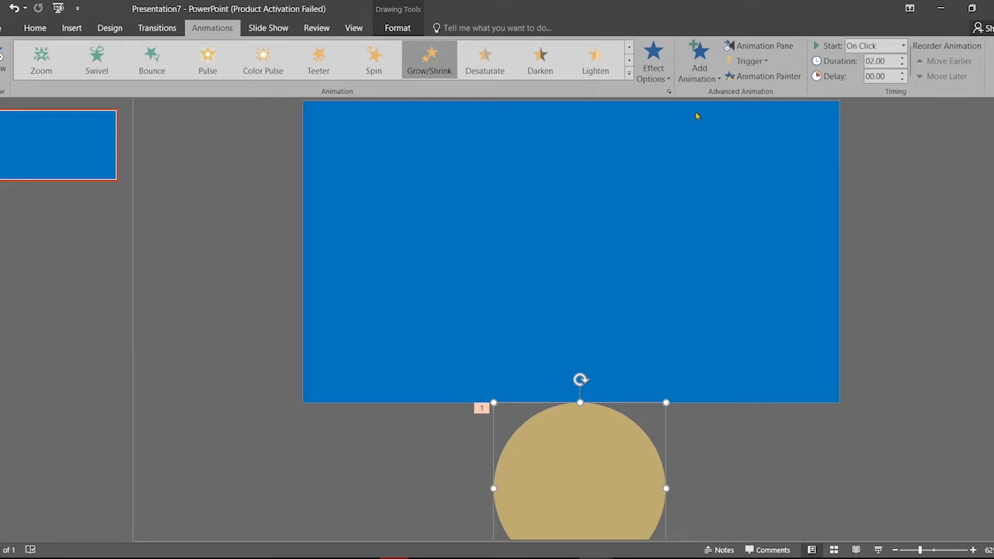
{"action": "left_click", "coordinate": [753, 46]}
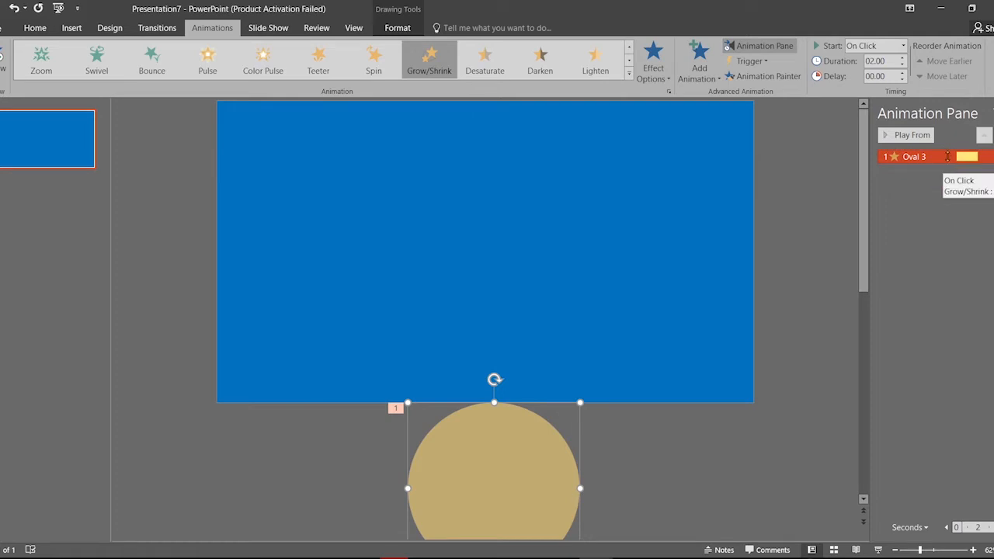
Set the Grow/Shrink effect to a custom 550% size, 0.12 sec smooth start, and no sound
{"action": "double_click", "coordinate": [948, 157]}
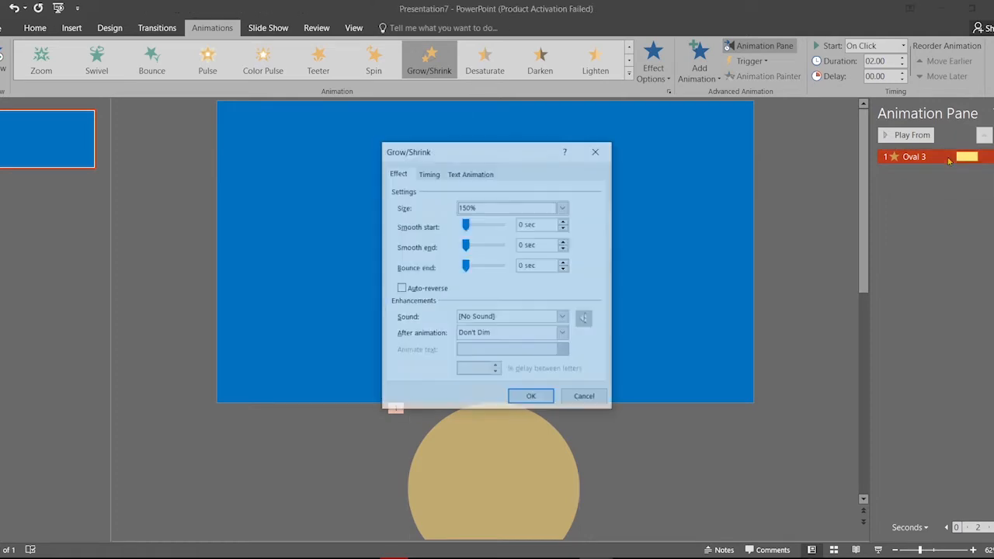
{"action": "left_click", "coordinate": [562, 207]}
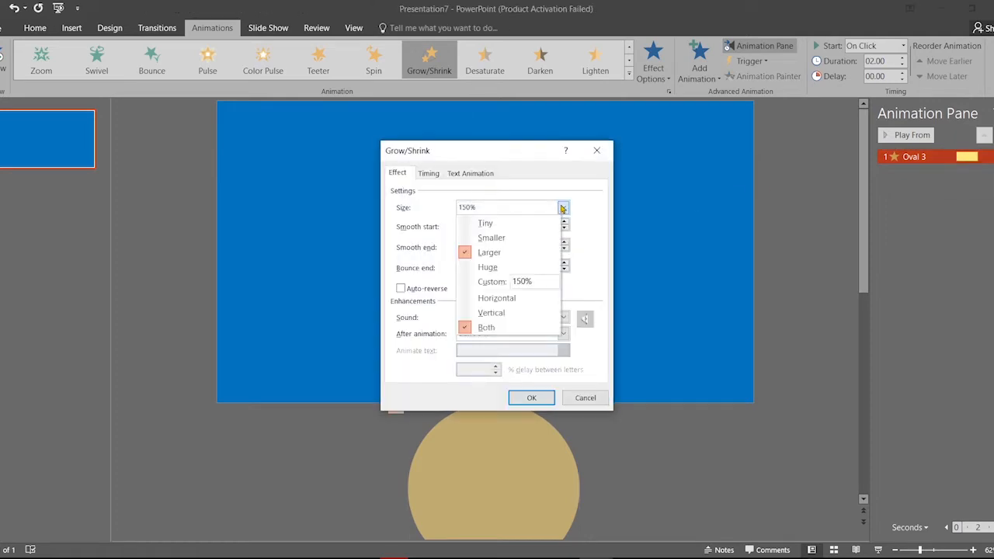
{"action": "left_click", "coordinate": [522, 282]}
{"action": "key", "text": "BackSpace"}
{"action": "key", "text": "BackSpace"}
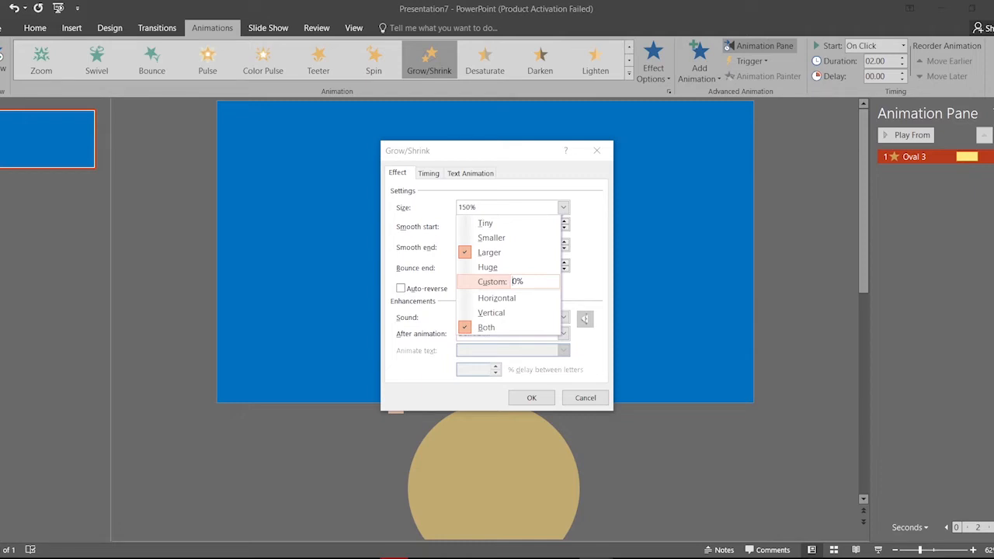
{"action": "type", "text": "550"}
{"action": "key", "text": "Return"}
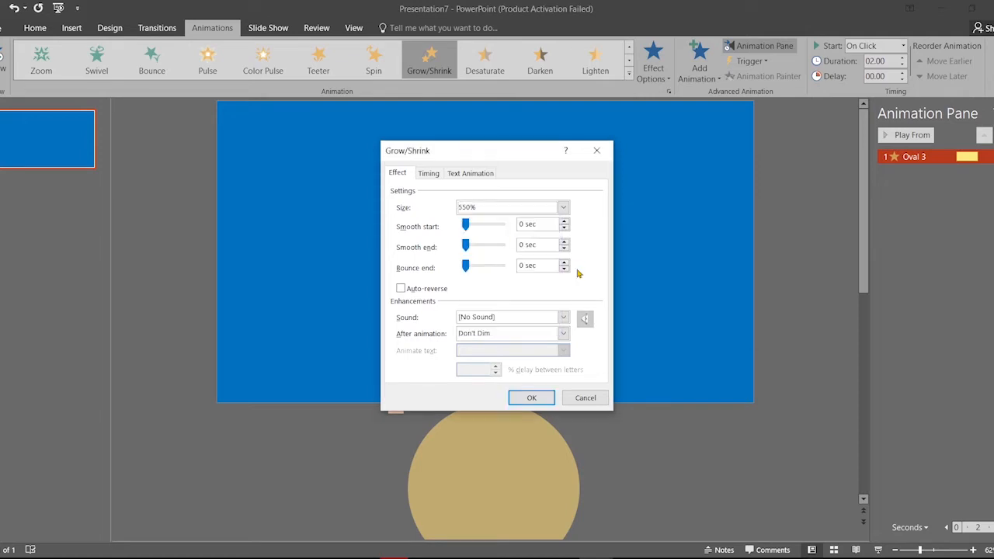
{"action": "left_click", "coordinate": [466, 224]}
{"action": "left_click_drag", "start_coordinate": [467, 226], "coordinate": [468, 226]}
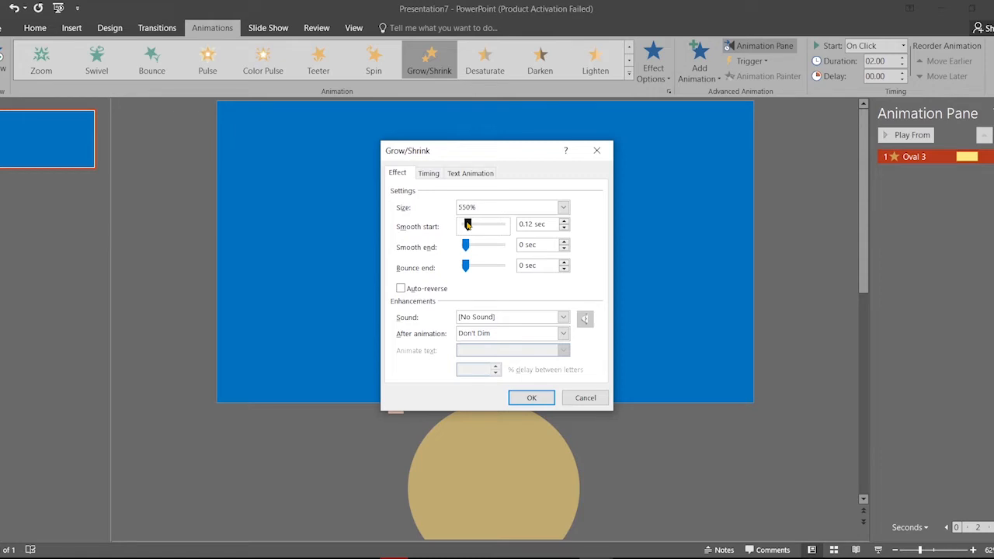
{"action": "left_click", "coordinate": [465, 245]}
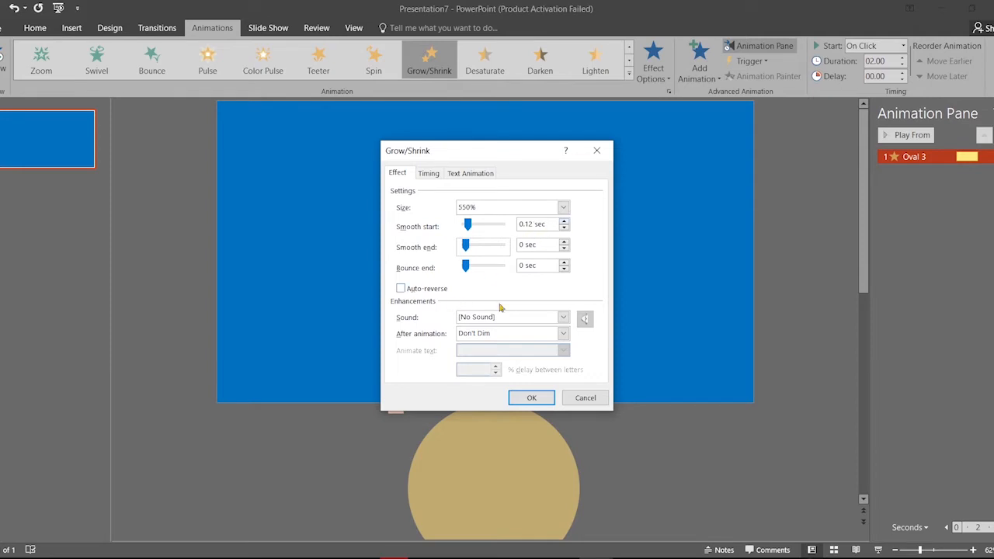
{"action": "left_click", "coordinate": [563, 319]}
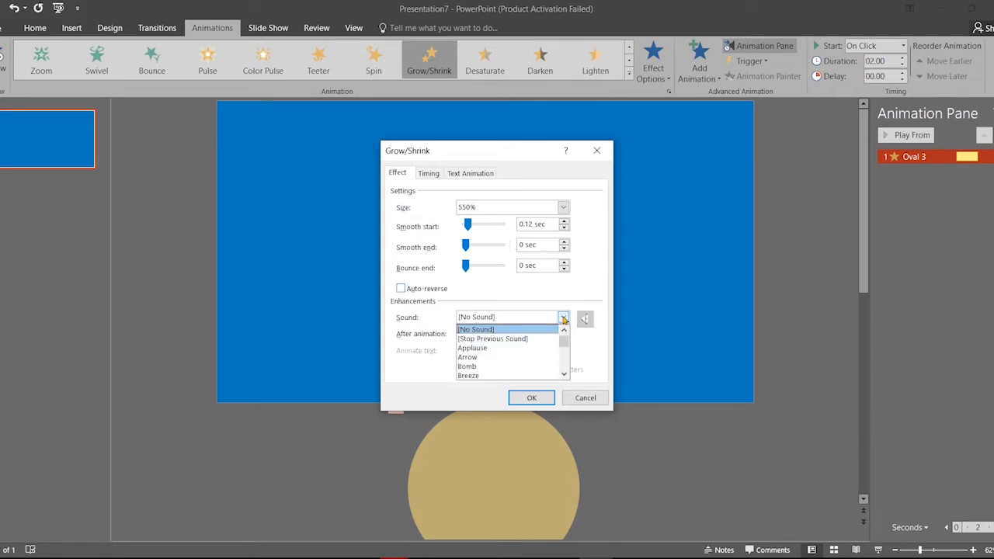
{"action": "left_click", "coordinate": [564, 318]}
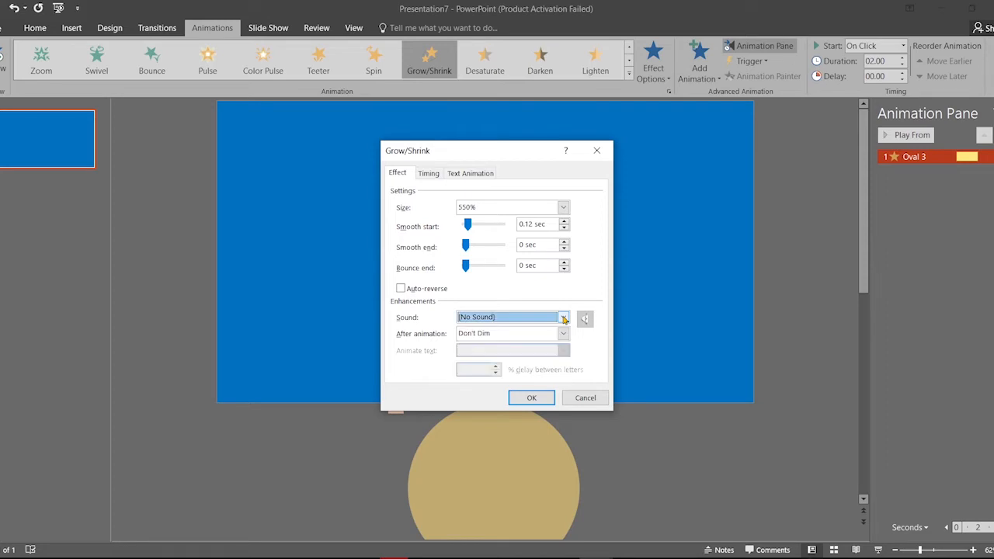
{"action": "left_click", "coordinate": [532, 397]}
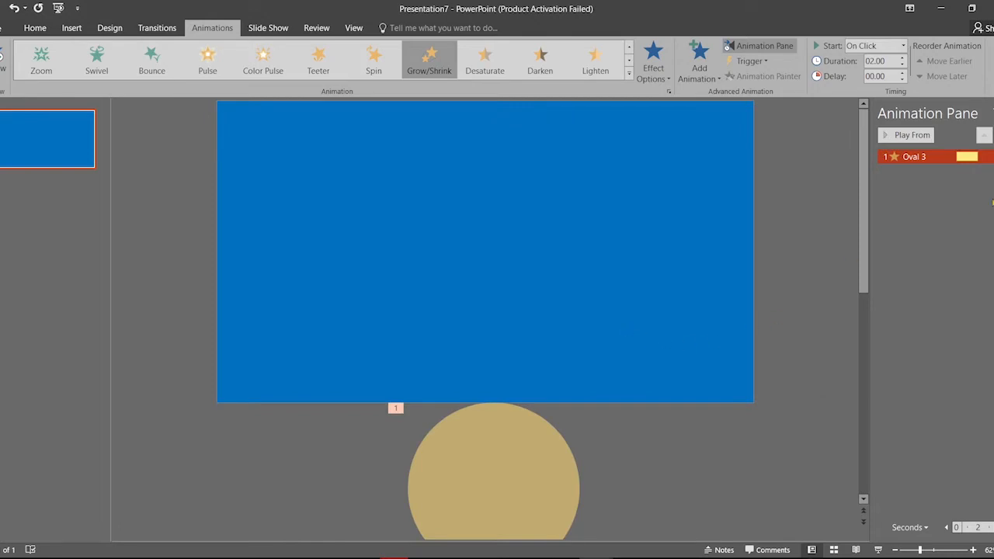
Change the Grow/Shrink custom size from 550% to 560%
{"action": "double_click", "coordinate": [961, 159]}
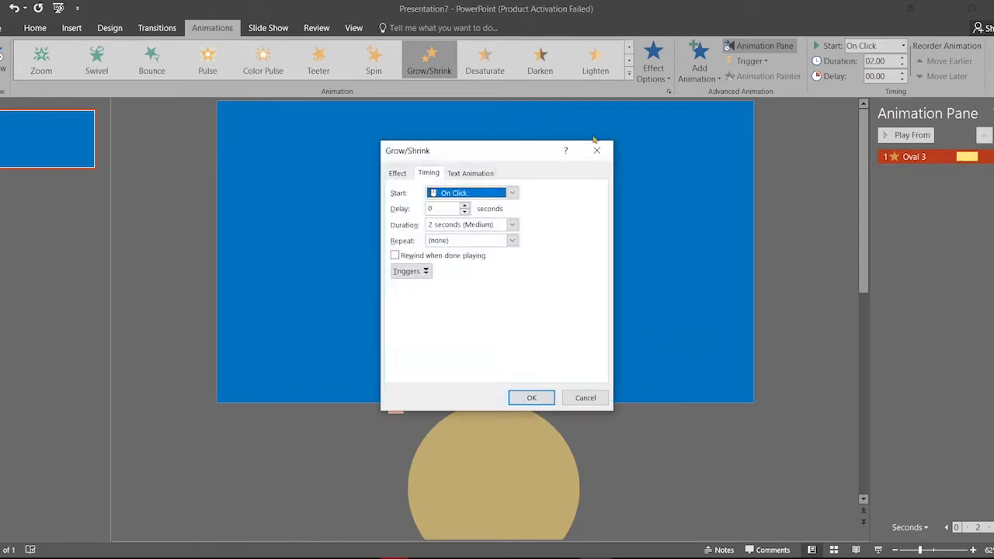
{"action": "left_click", "coordinate": [395, 170]}
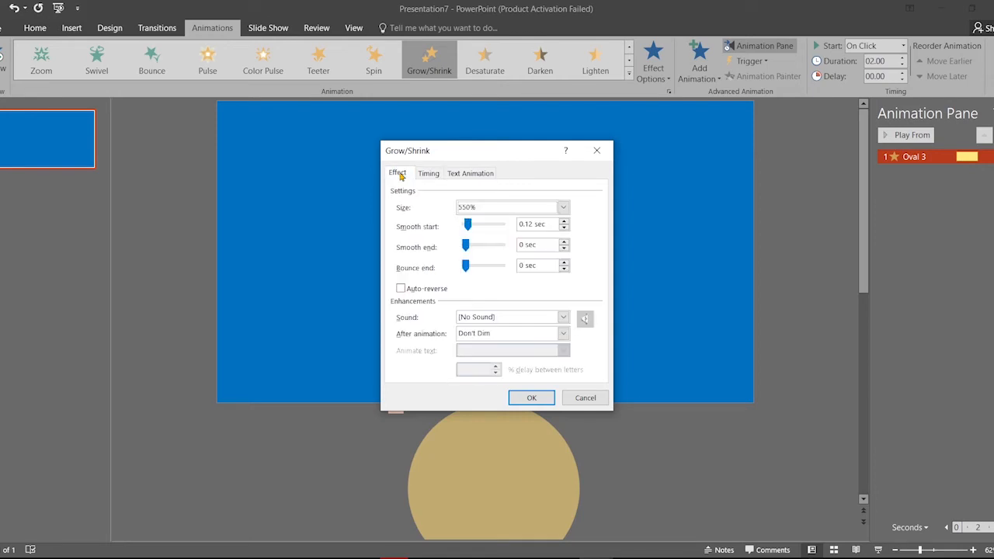
{"action": "left_click", "coordinate": [564, 210]}
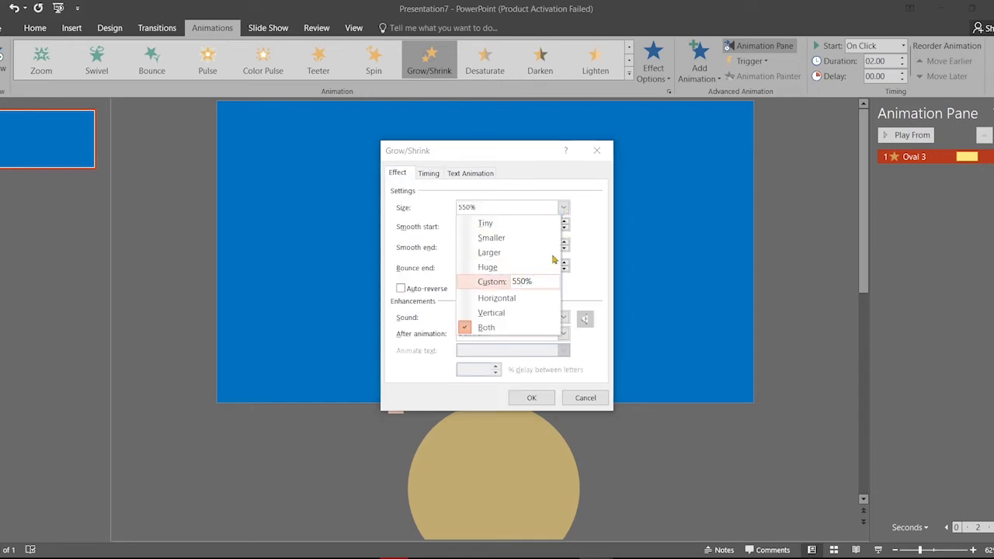
{"action": "key", "text": "BackSpace"}
{"action": "type", "text": "6"}
{"action": "key", "text": "Return"}
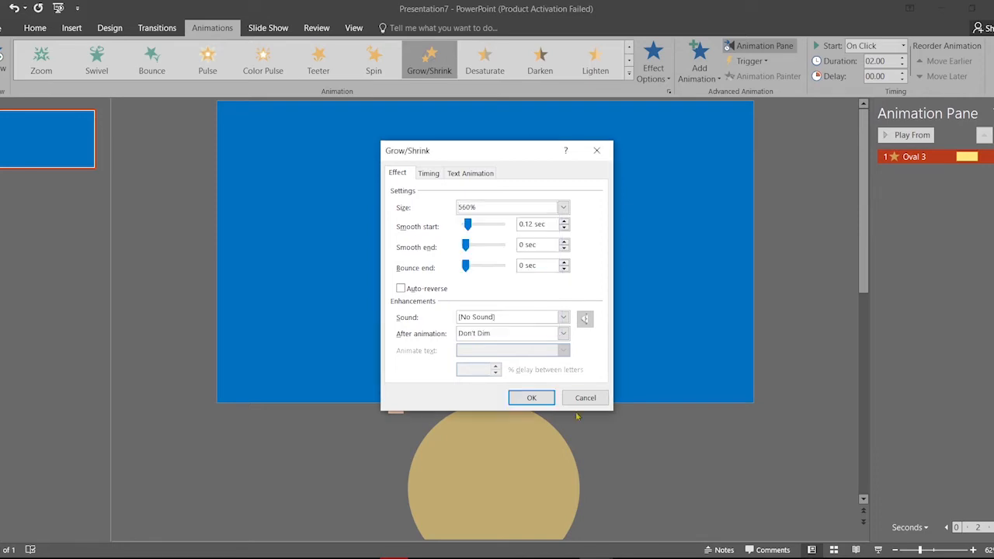
{"action": "left_click", "coordinate": [532, 397]}
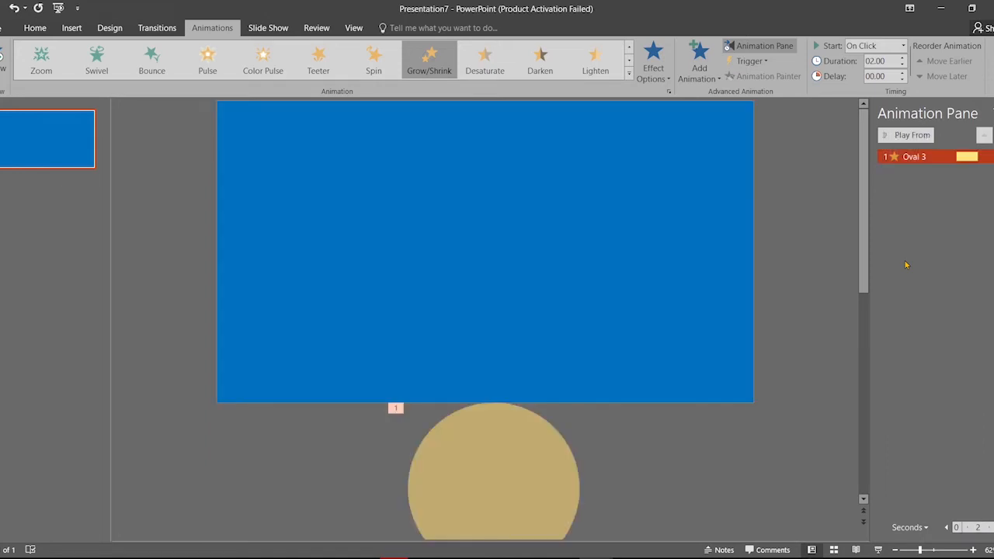
Draw a text box across the upper part of the blue slide
{"action": "left_click", "coordinate": [35, 28]}
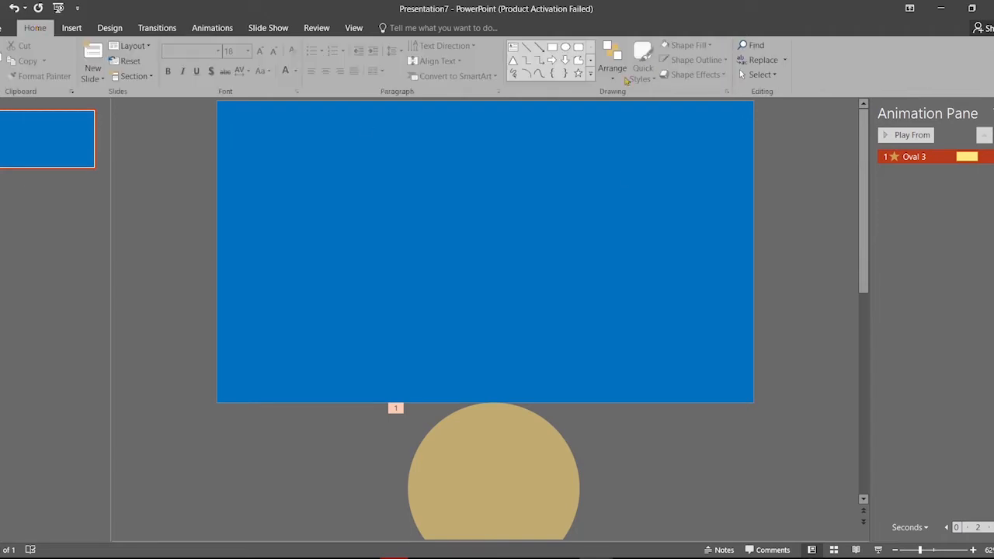
{"action": "left_click", "coordinate": [512, 48]}
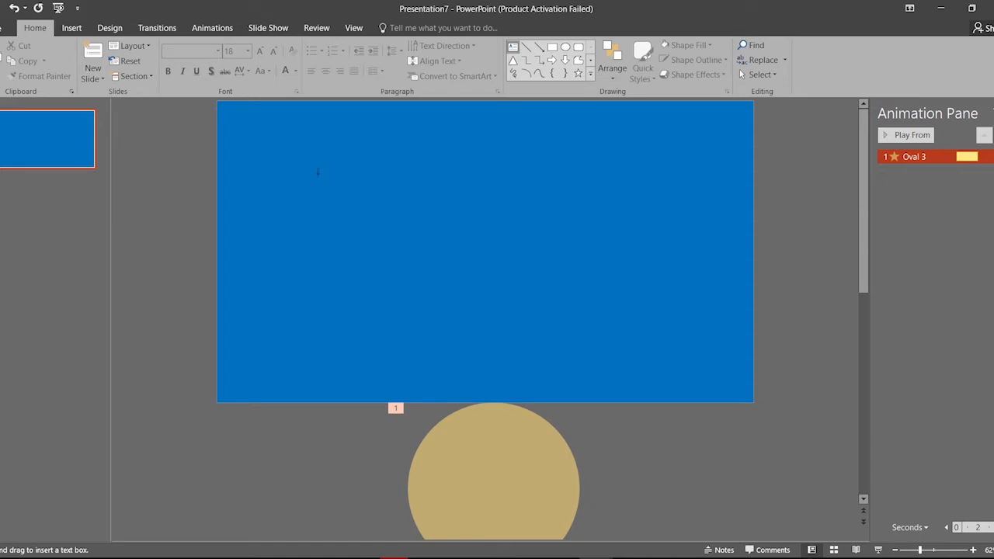
{"action": "mouse_move", "coordinate": [296, 164]}
{"action": "left_mouse_down"}
{"action": "mouse_move", "coordinate": [403, 279]}
{"action": "mouse_move", "coordinate": [732, 379]}
{"action": "mouse_move", "coordinate": [721, 351]}
{"action": "left_mouse_up"}
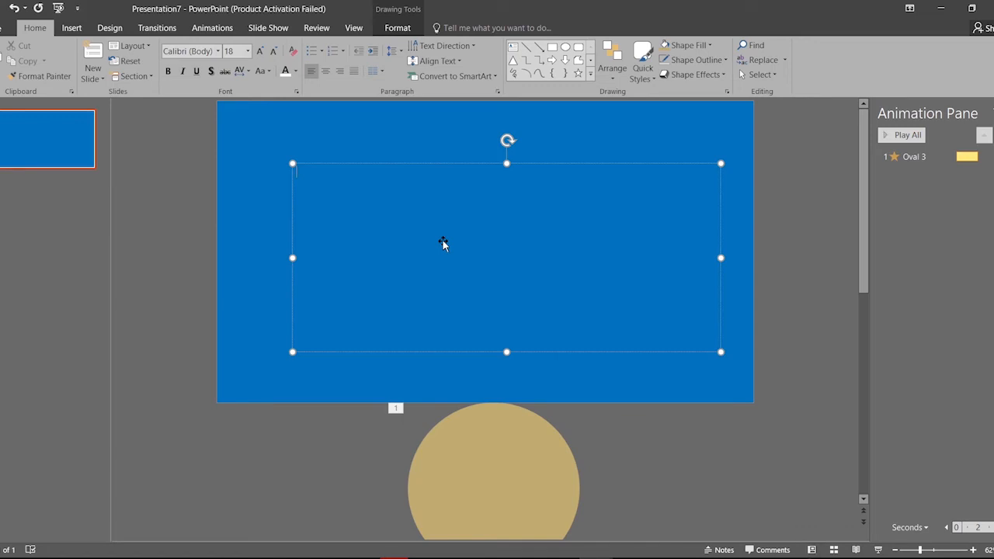
{"action": "type", "text": "HE"}
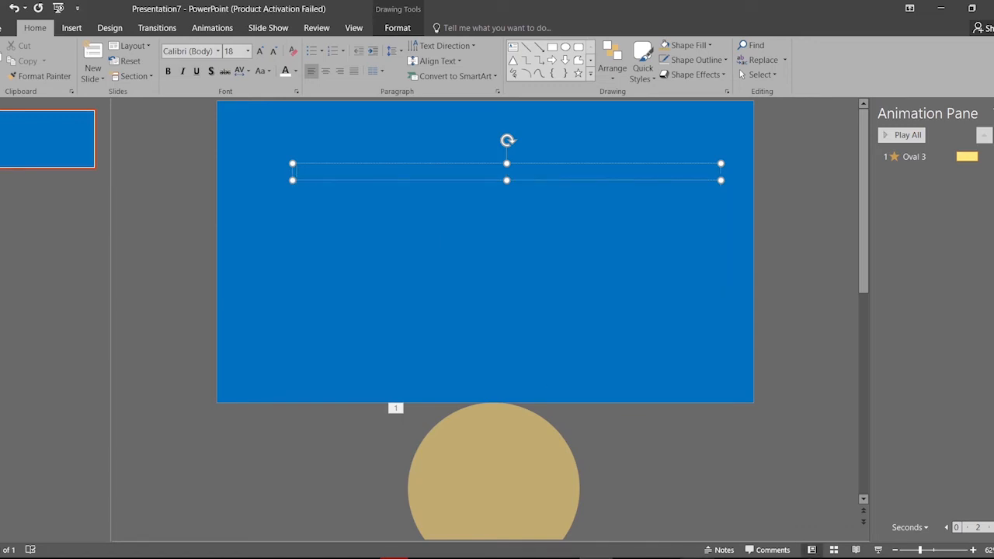
Bring the Presentation3 window to the front
{"action": "mouse_move", "coordinate": [697, 558]}
{"action": "mouse_move", "coordinate": [394, 558]}
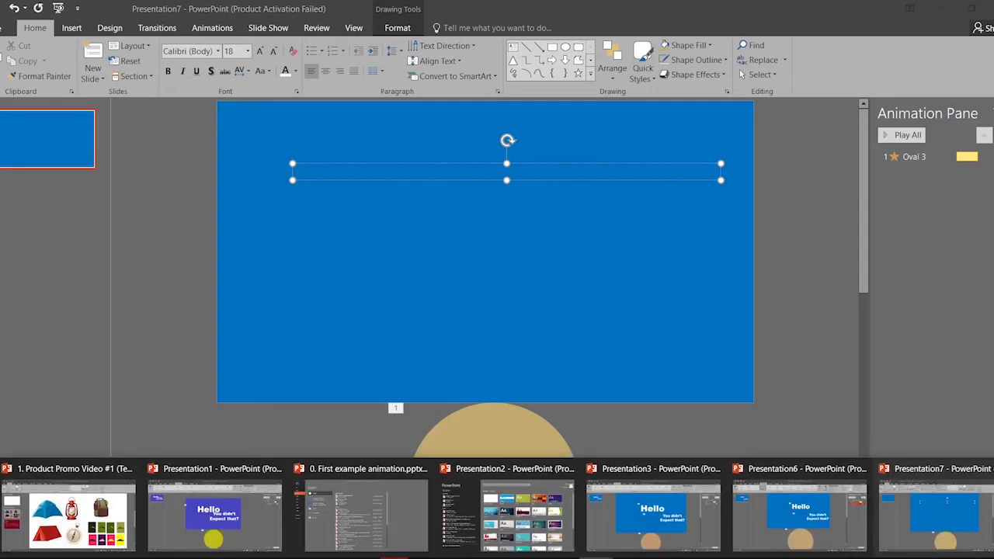
{"action": "left_click", "coordinate": [652, 512]}
Copy the word Hello from Presentation3 and paste it into the new text box in Presentation7
{"action": "left_click", "coordinate": [580, 226]}
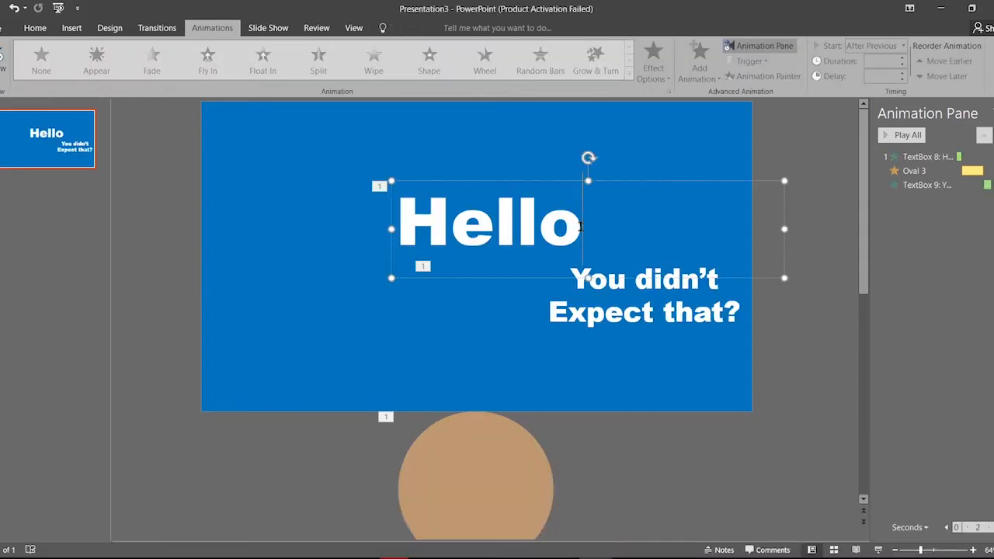
{"action": "left_click_drag", "start_coordinate": [580, 226], "coordinate": [437, 224]}
{"action": "key", "text": "ctrl+c"}
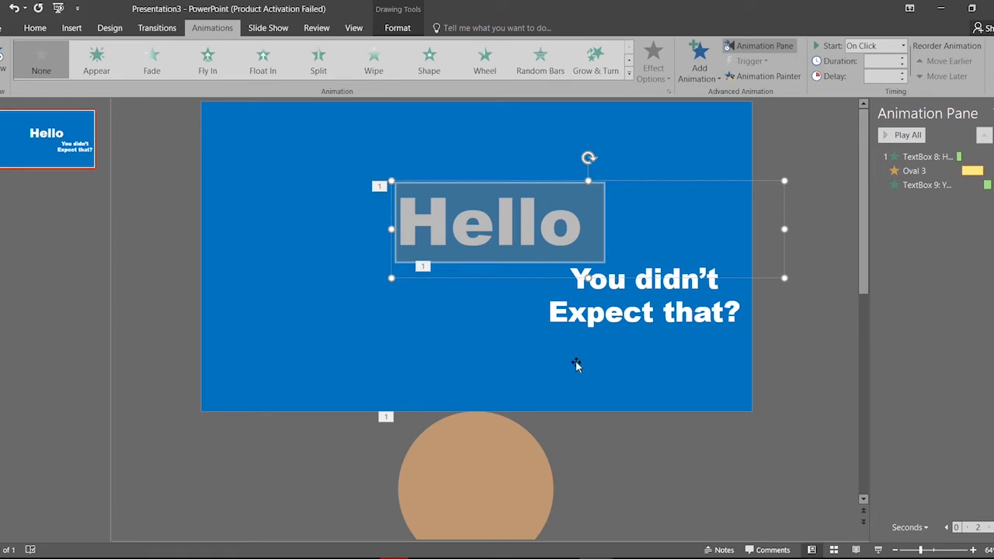
{"action": "mouse_move", "coordinate": [394, 558]}
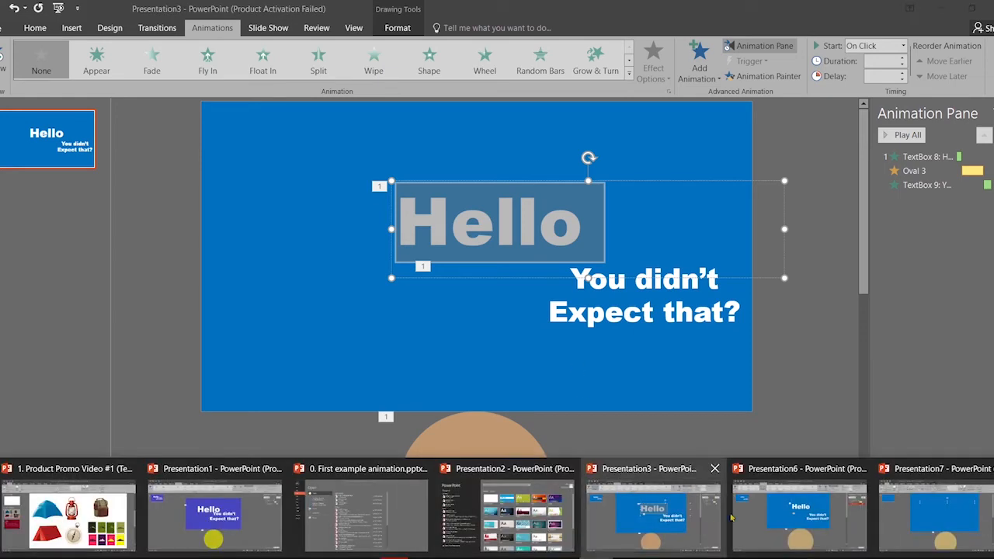
{"action": "left_click", "coordinate": [935, 512]}
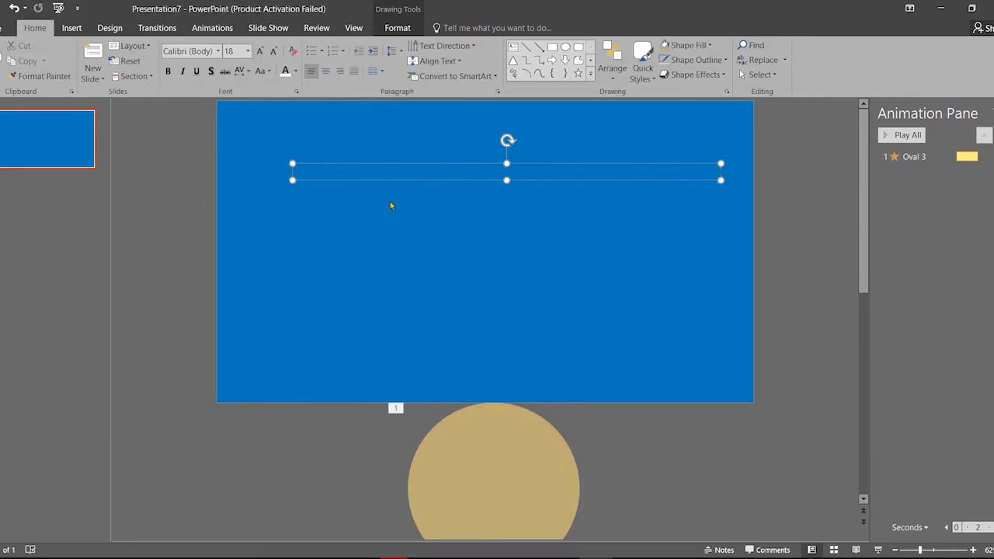
{"action": "key", "text": "ctrl+v"}
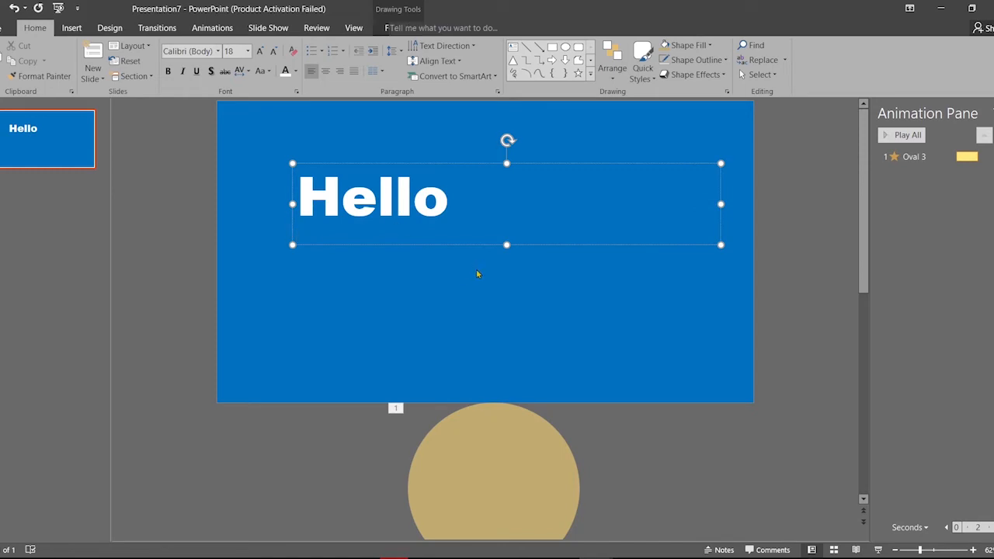
Position the Hello text box near the top centre of the slide
{"action": "left_click", "coordinate": [476, 273]}
{"action": "left_click", "coordinate": [385, 246]}
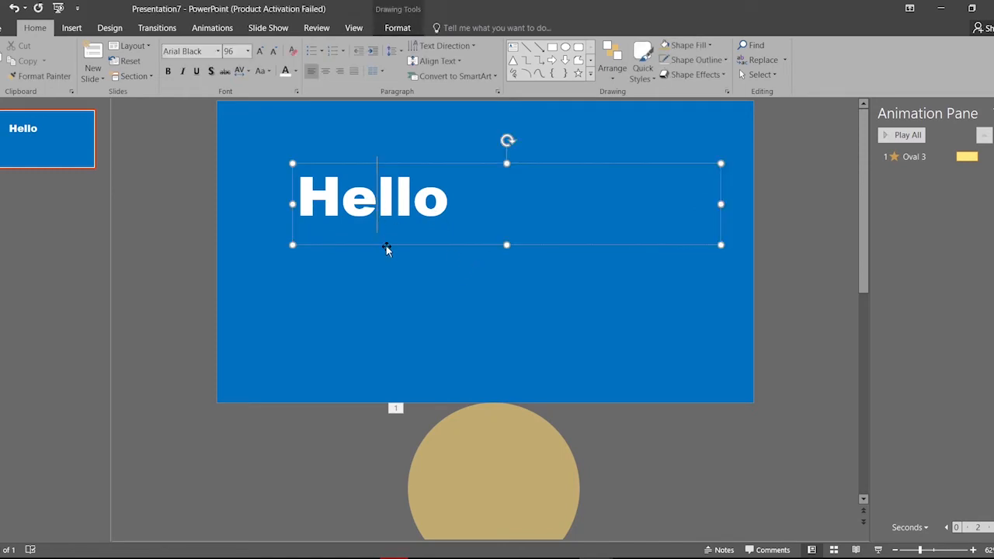
{"action": "mouse_move", "coordinate": [386, 246]}
{"action": "left_mouse_down"}
{"action": "mouse_move", "coordinate": [452, 273]}
{"action": "mouse_move", "coordinate": [530, 277]}
{"action": "mouse_move", "coordinate": [510, 258]}
{"action": "left_mouse_up"}
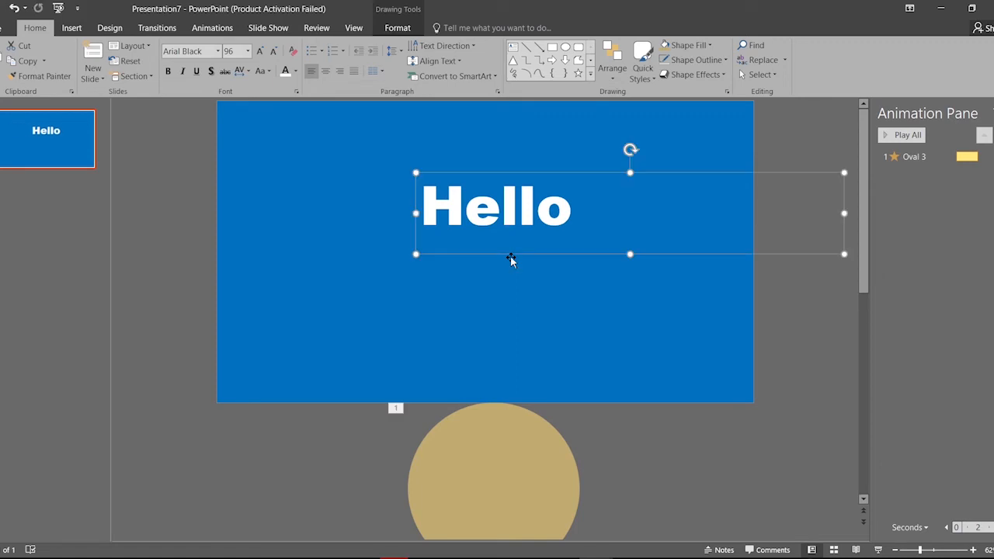
{"action": "left_click_drag", "start_coordinate": [540, 253], "coordinate": [525, 261]}
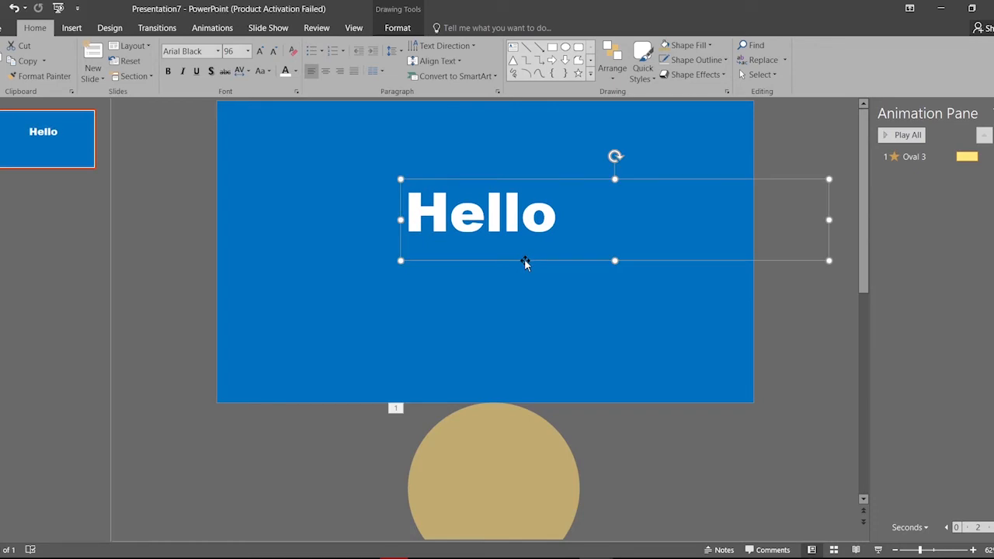
Give Hello a Fly In animation coming from the top
{"action": "left_click", "coordinate": [210, 29]}
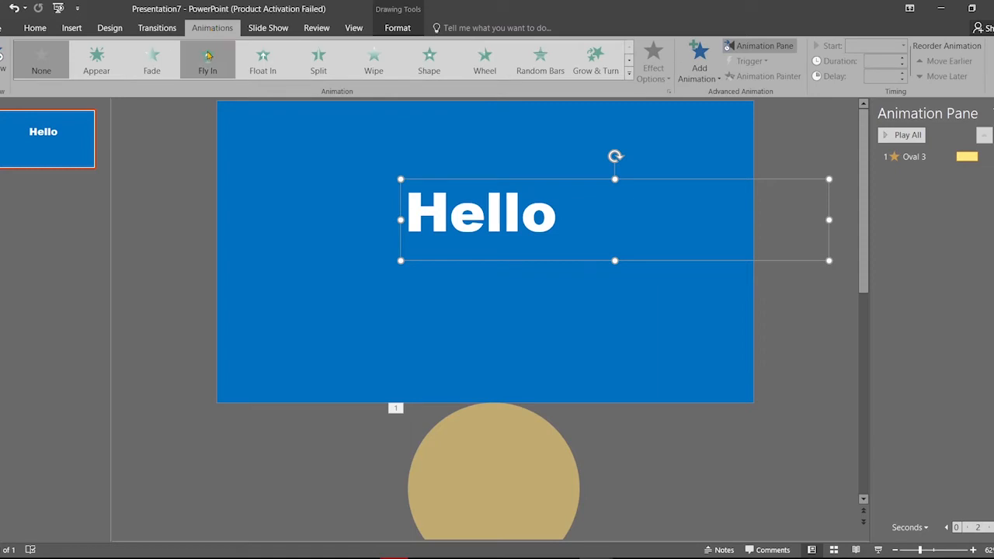
{"action": "left_click", "coordinate": [207, 59]}
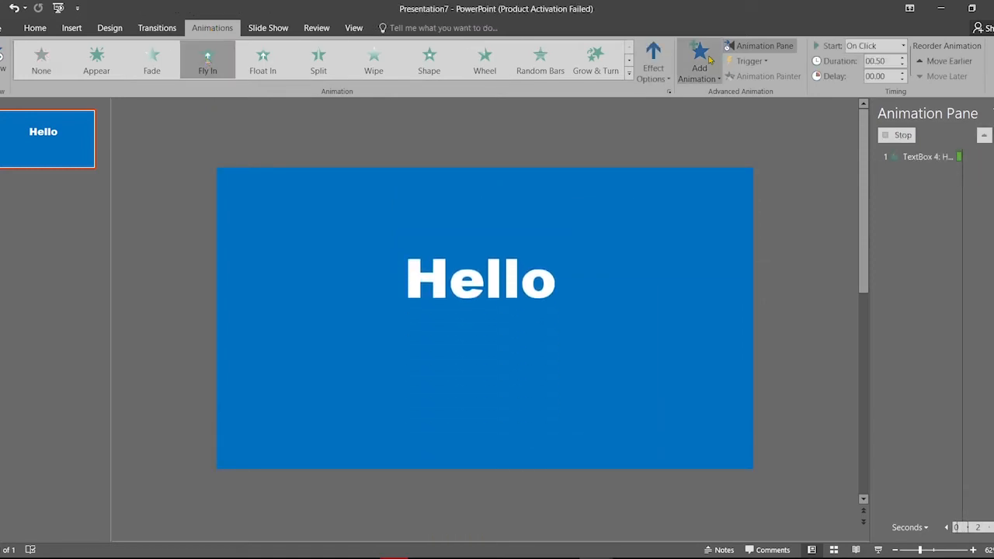
{"action": "left_click", "coordinate": [666, 81]}
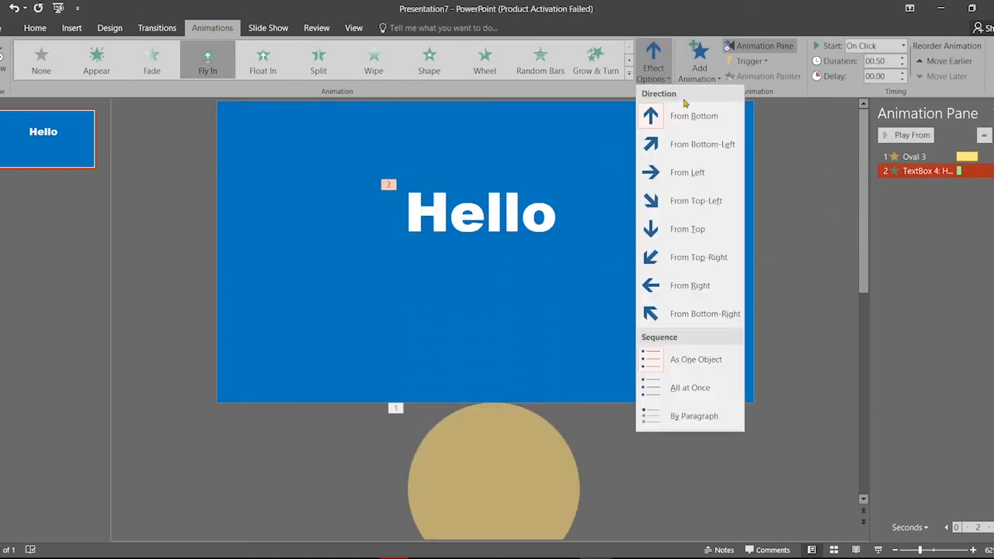
{"action": "left_click", "coordinate": [687, 227]}
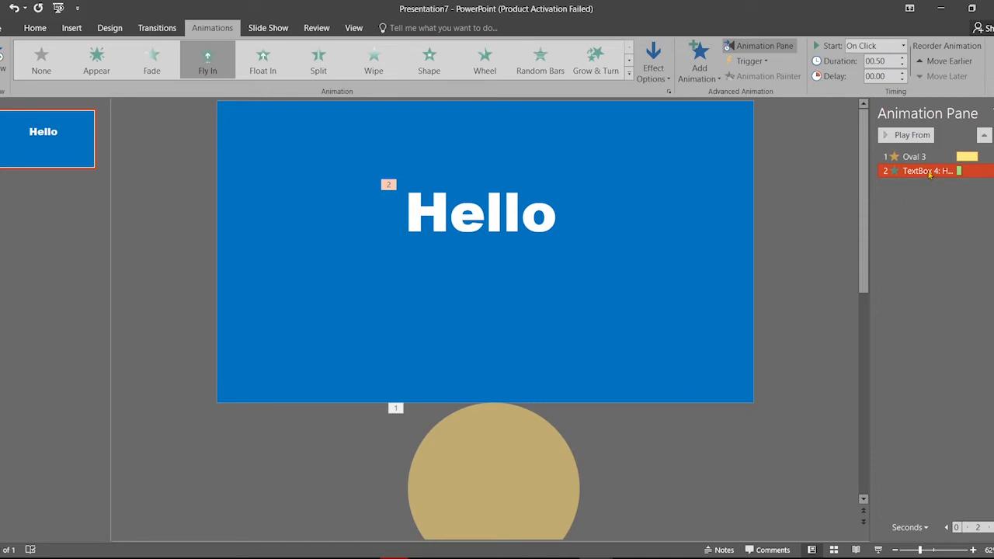
Reorder Hello's animation ahead of the circle's in the Animation Pane and preview
{"action": "left_click_drag", "start_coordinate": [929, 174], "coordinate": [934, 157]}
{"action": "mouse_move", "coordinate": [934, 155]}
{"action": "left_mouse_down"}
{"action": "mouse_move", "coordinate": [932, 147]}
{"action": "mouse_move", "coordinate": [923, 166]}
{"action": "mouse_move", "coordinate": [929, 146]}
{"action": "mouse_move", "coordinate": [923, 171]}
{"action": "mouse_move", "coordinate": [936, 153]}
{"action": "left_mouse_up"}
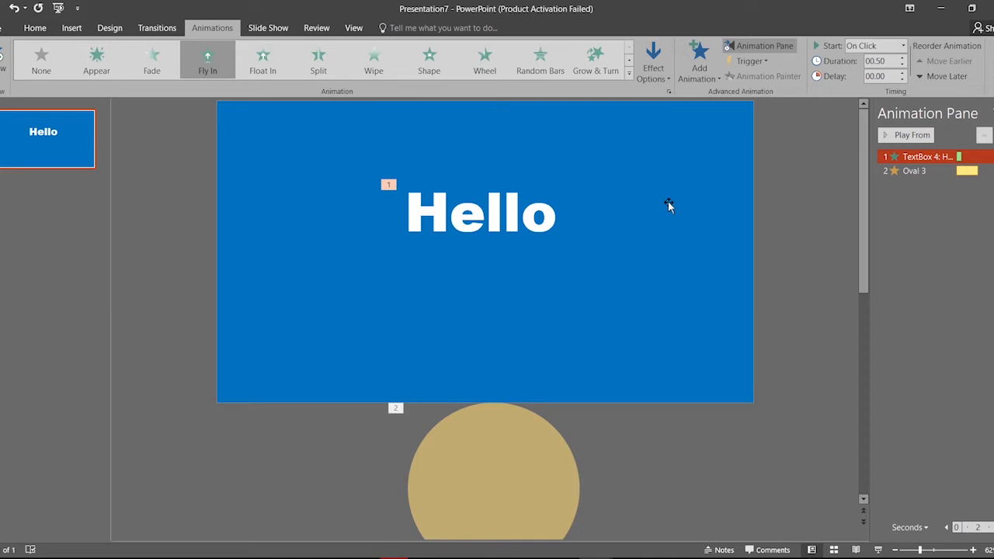
{"action": "left_click", "coordinate": [884, 139]}
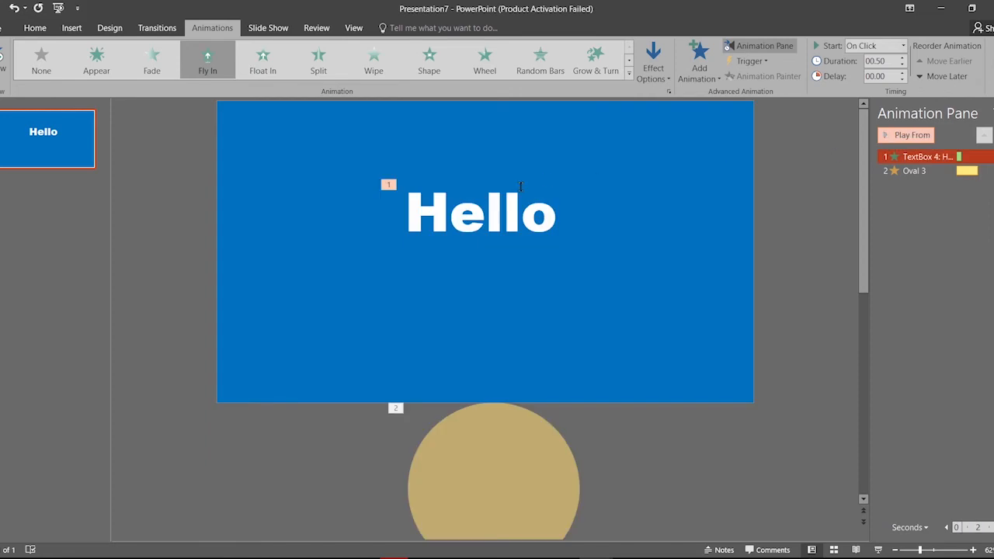
Send the Hello text box to the back behind the tan circle
{"action": "left_click", "coordinate": [520, 186]}
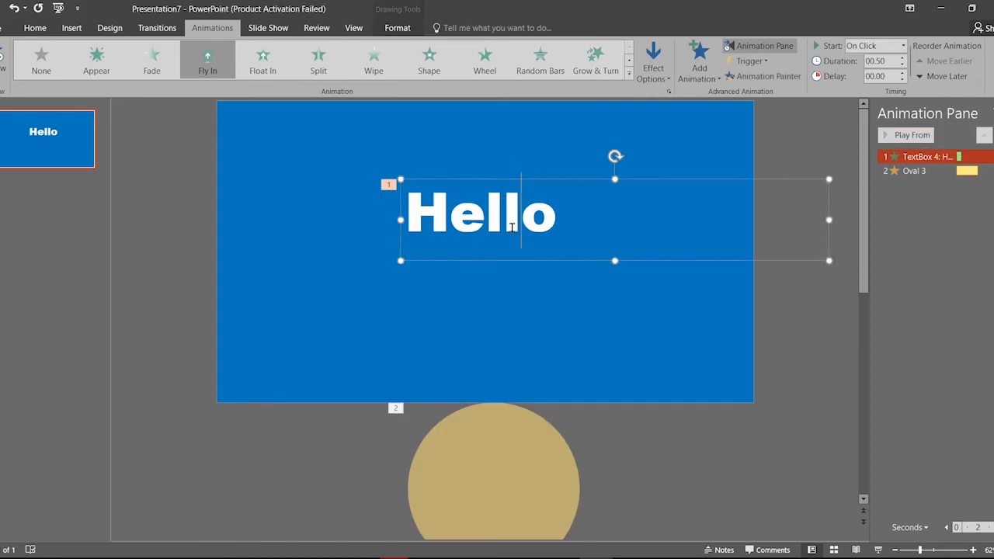
{"action": "right_click", "coordinate": [583, 251]}
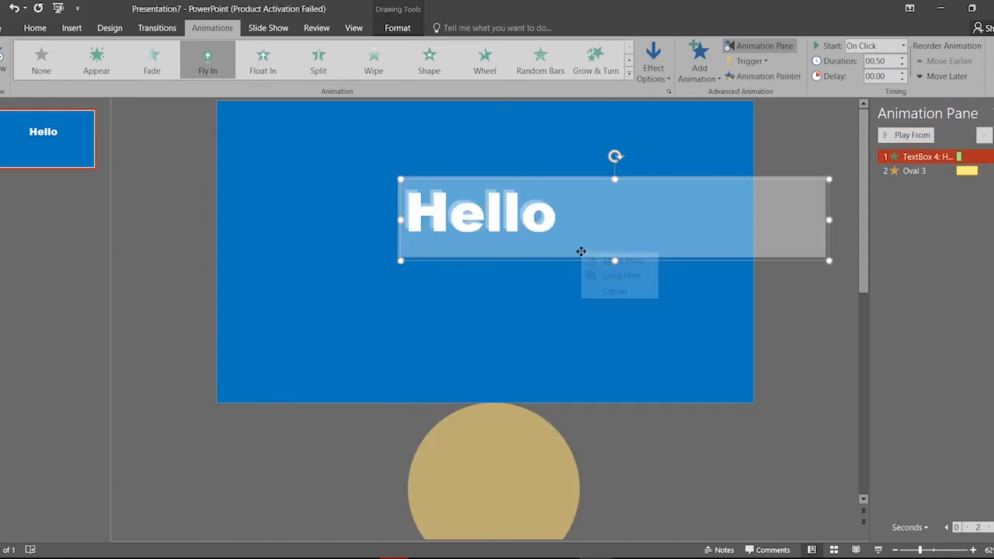
{"action": "left_click", "coordinate": [563, 247]}
{"action": "right_click", "coordinate": [559, 260]}
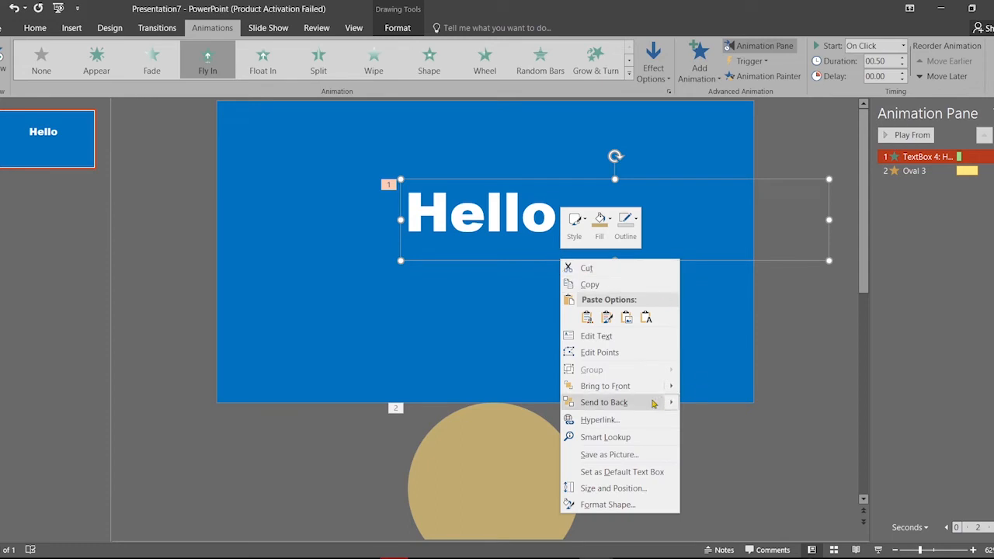
{"action": "mouse_move", "coordinate": [625, 405]}
{"action": "left_click", "coordinate": [734, 408]}
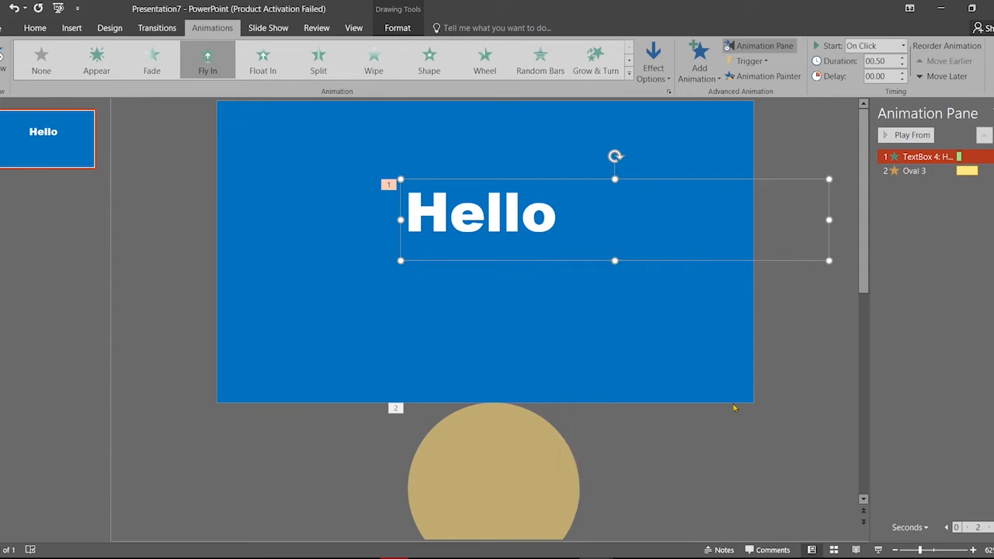
Preview the slide's animations, then select the circle's Grow/Shrink animation
{"action": "left_click", "coordinate": [885, 136]}
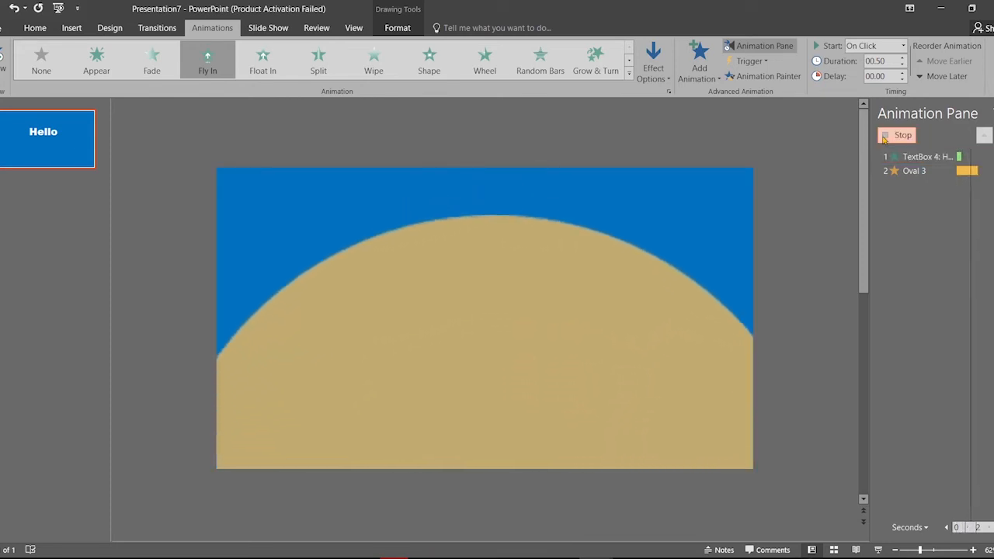
{"action": "left_click", "coordinate": [885, 136]}
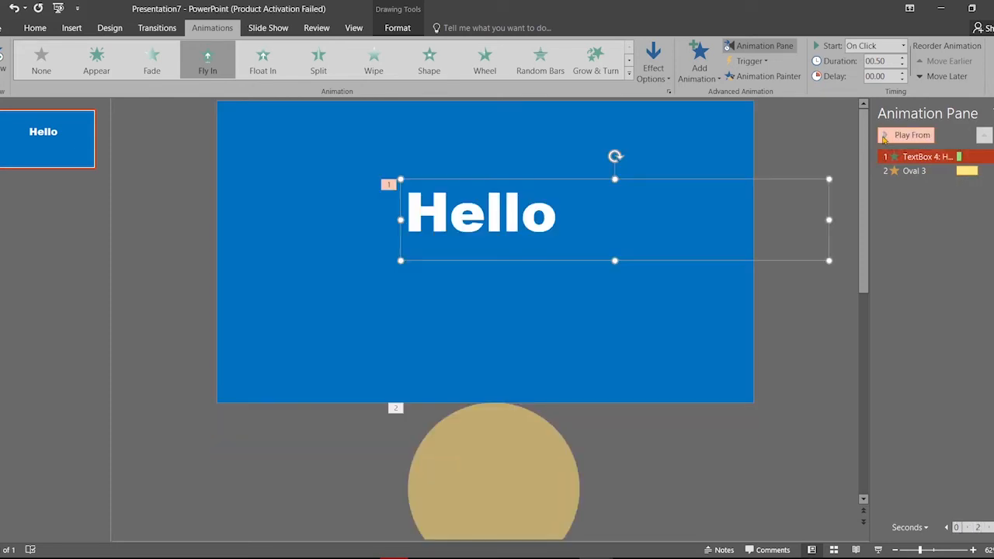
{"action": "left_click", "coordinate": [979, 172]}
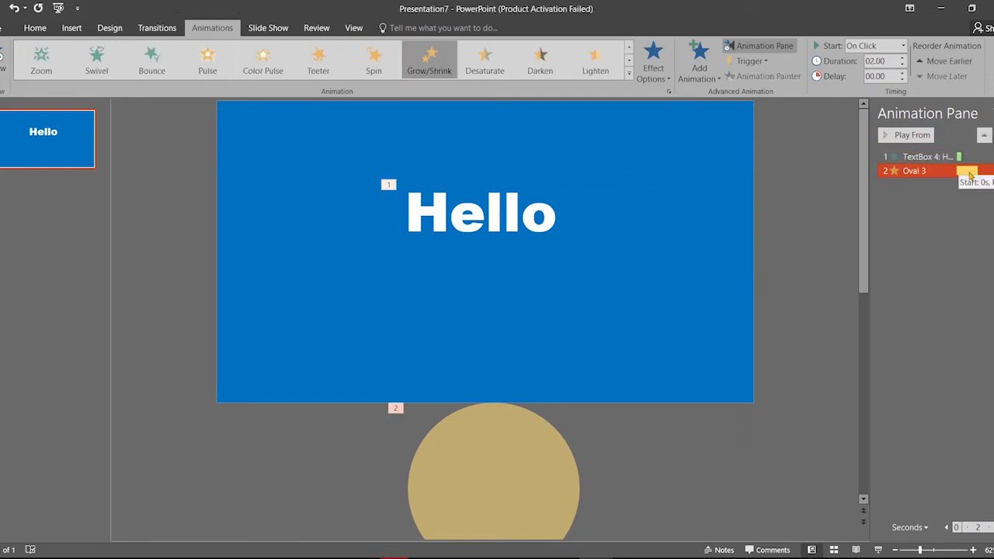
Set the circle's Grow/Shrink animation to start After Previous
{"action": "left_click", "coordinate": [904, 46]}
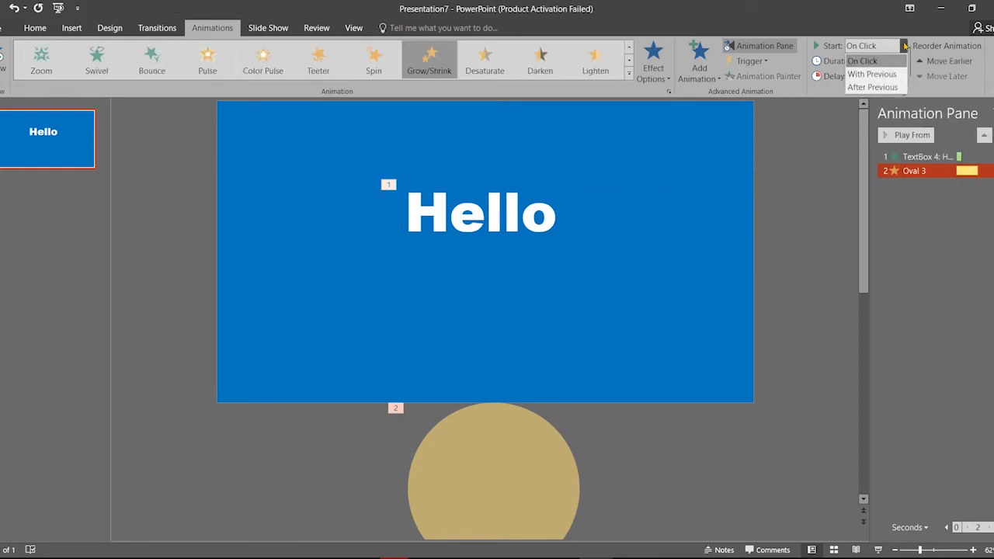
{"action": "left_click", "coordinate": [872, 88]}
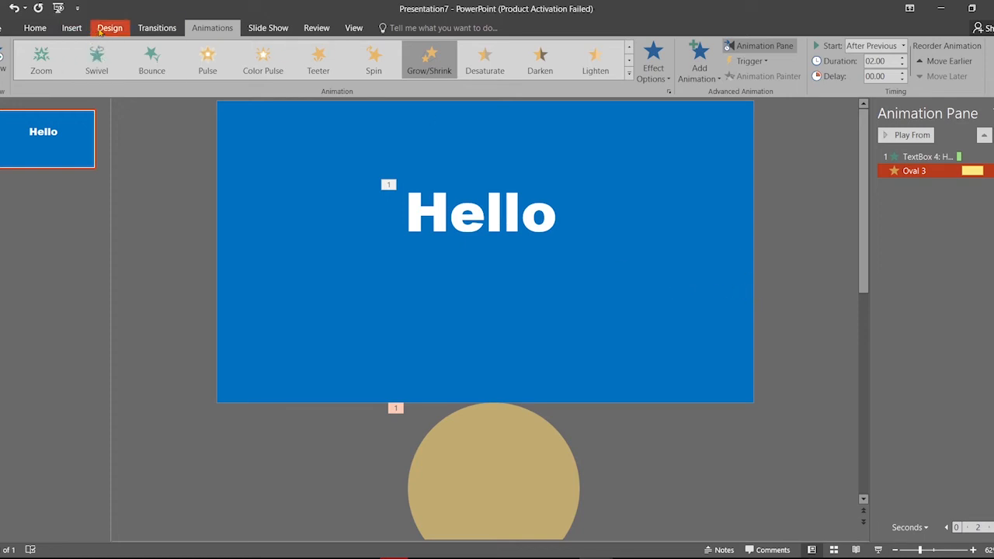
{"action": "left_click", "coordinate": [35, 28]}
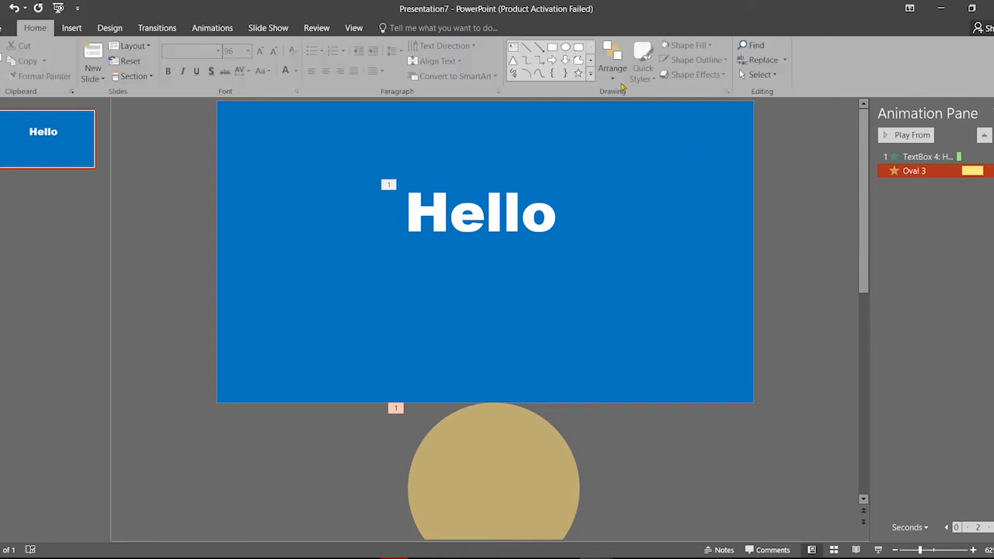
Draw a text box below Hello and paste in 'You didn't Expect that?' copied from Presentation6
{"action": "left_click", "coordinate": [512, 47]}
{"action": "mouse_move", "coordinate": [337, 233]}
{"action": "left_mouse_down"}
{"action": "mouse_move", "coordinate": [772, 455]}
{"action": "mouse_move", "coordinate": [672, 337]}
{"action": "mouse_move", "coordinate": [719, 368]}
{"action": "left_mouse_up"}
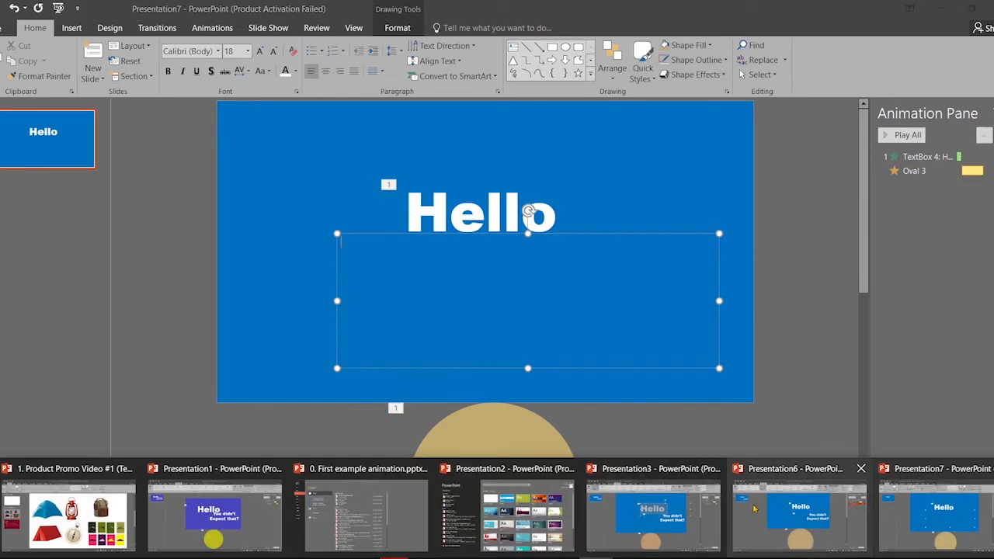
{"action": "left_click", "coordinate": [753, 508]}
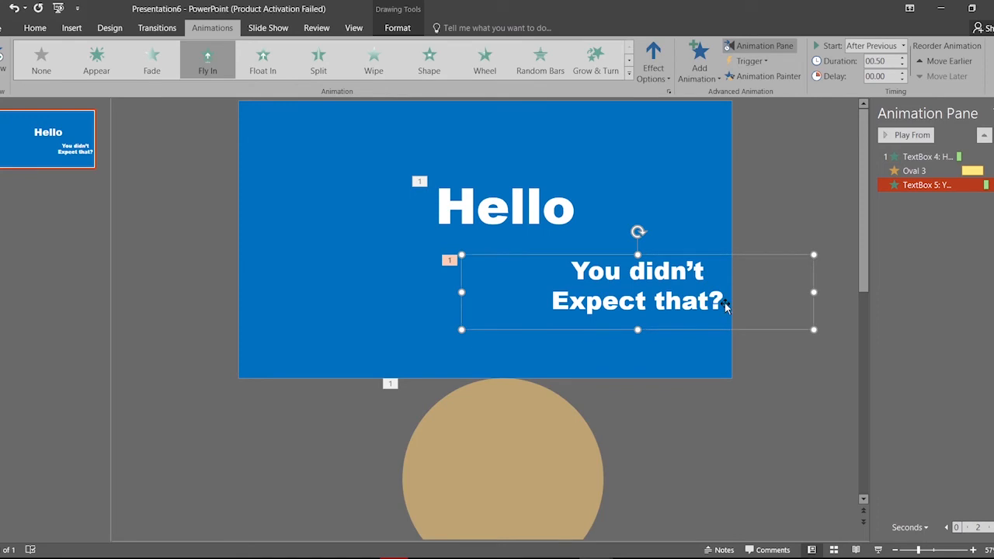
{"action": "left_click_drag", "start_coordinate": [726, 306], "coordinate": [566, 260]}
{"action": "right_click", "coordinate": [606, 278]}
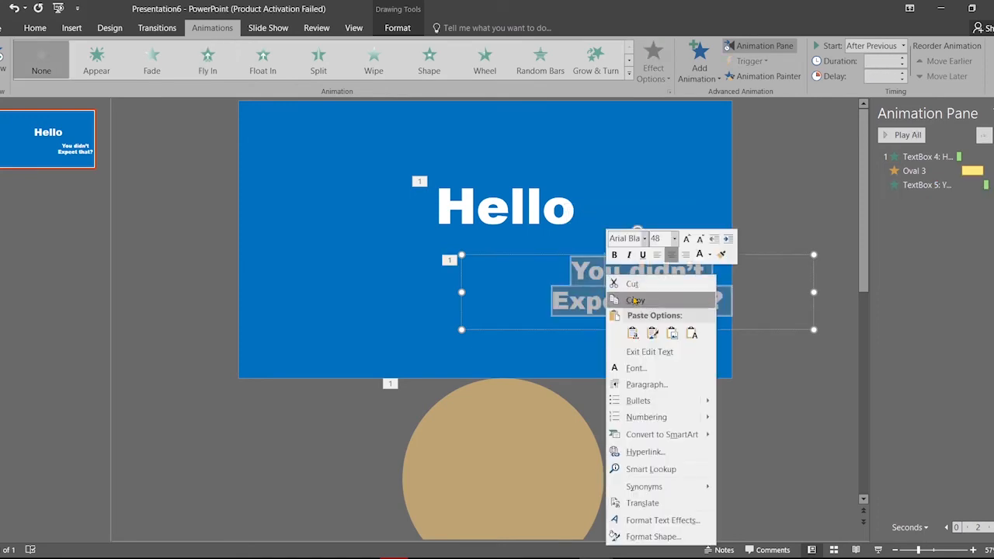
{"action": "left_click", "coordinate": [635, 300]}
{"action": "mouse_move", "coordinate": [595, 557]}
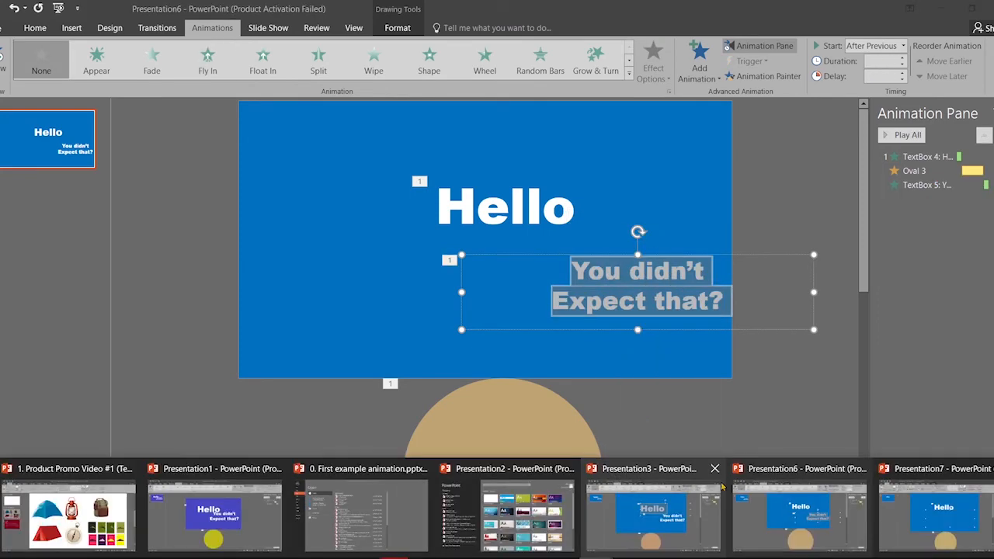
{"action": "left_click", "coordinate": [906, 521]}
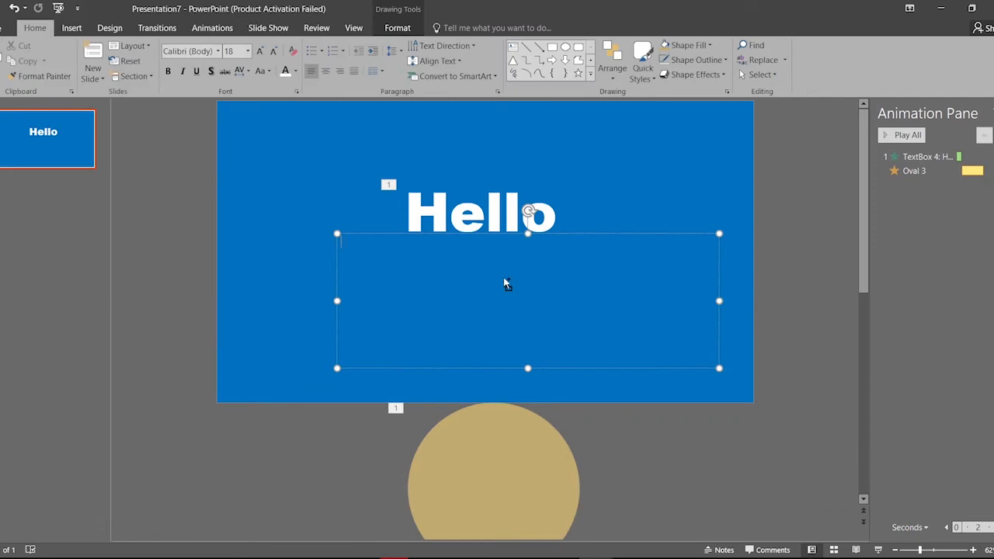
{"action": "key", "text": "ctrl+v"}
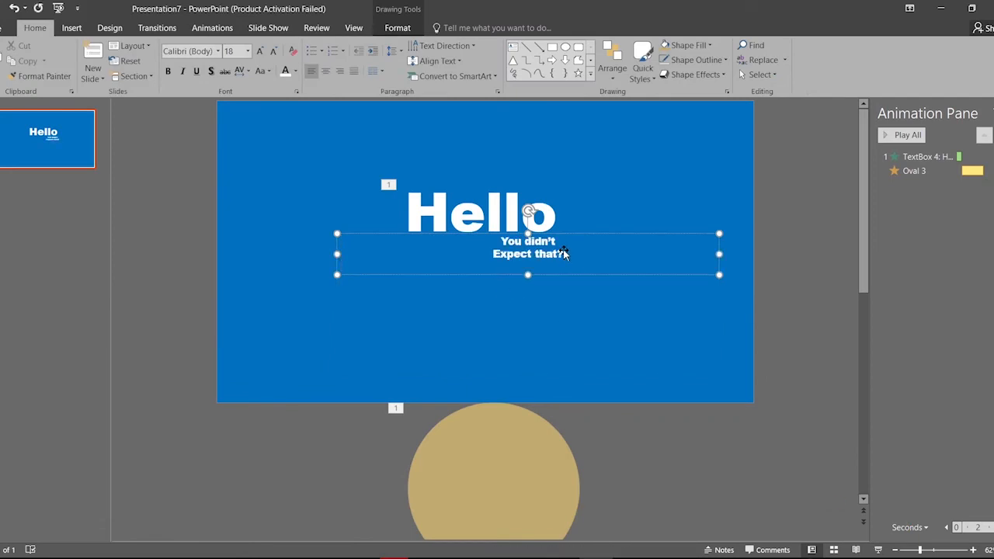
Set both lines of the pasted text to 48 pt
{"action": "left_click", "coordinate": [565, 254]}
{"action": "left_click_drag", "start_coordinate": [563, 254], "coordinate": [501, 241]}
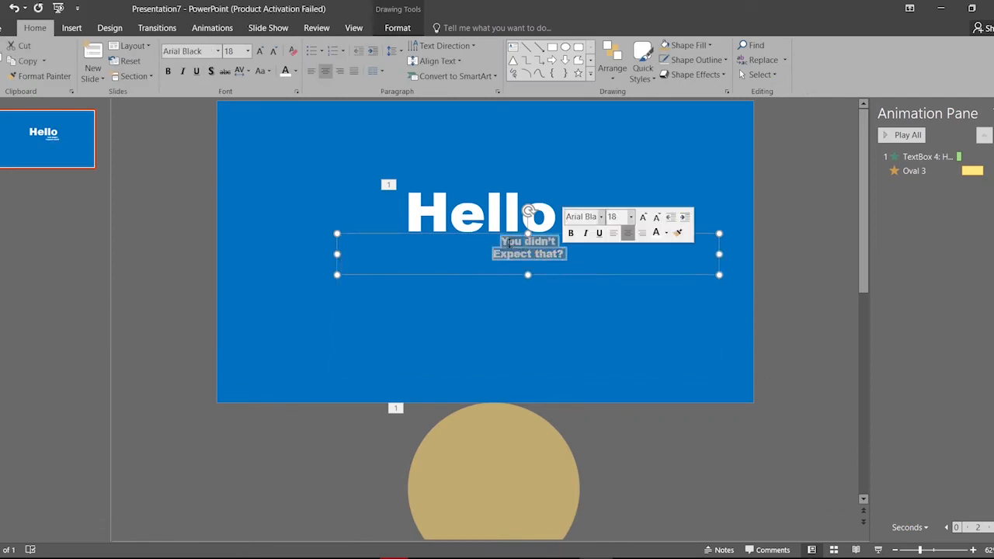
{"action": "left_click", "coordinate": [249, 51]}
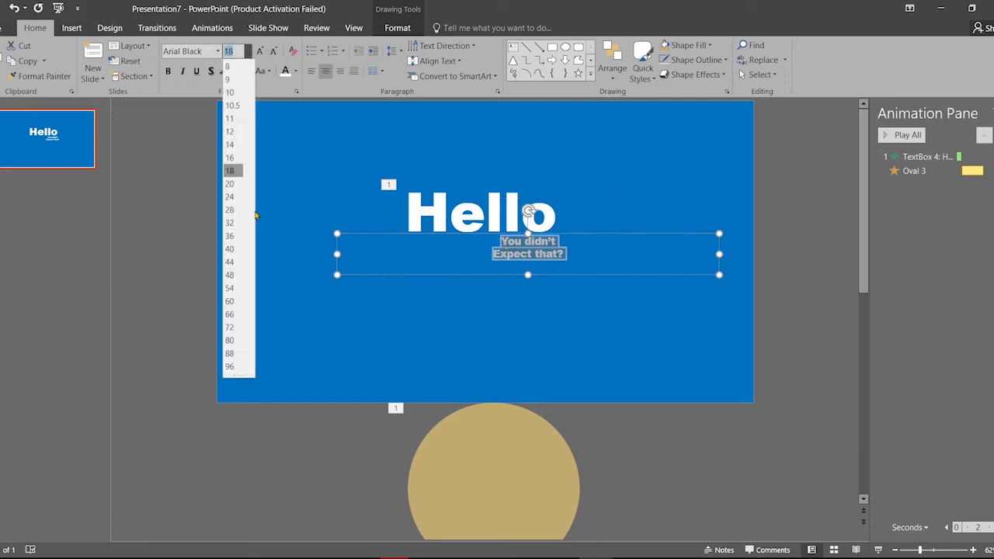
{"action": "left_click", "coordinate": [240, 282]}
{"action": "left_click", "coordinate": [499, 362]}
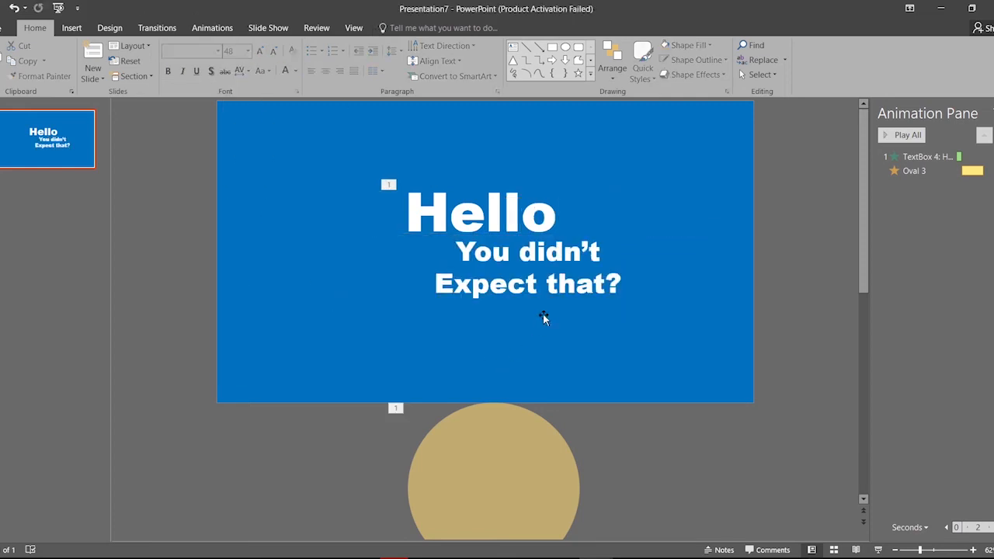
{"action": "left_click", "coordinate": [544, 319]}
Move the text box to the lower right and give it a Fly In animation From Bottom
{"action": "left_click_drag", "start_coordinate": [543, 315], "coordinate": [671, 346]}
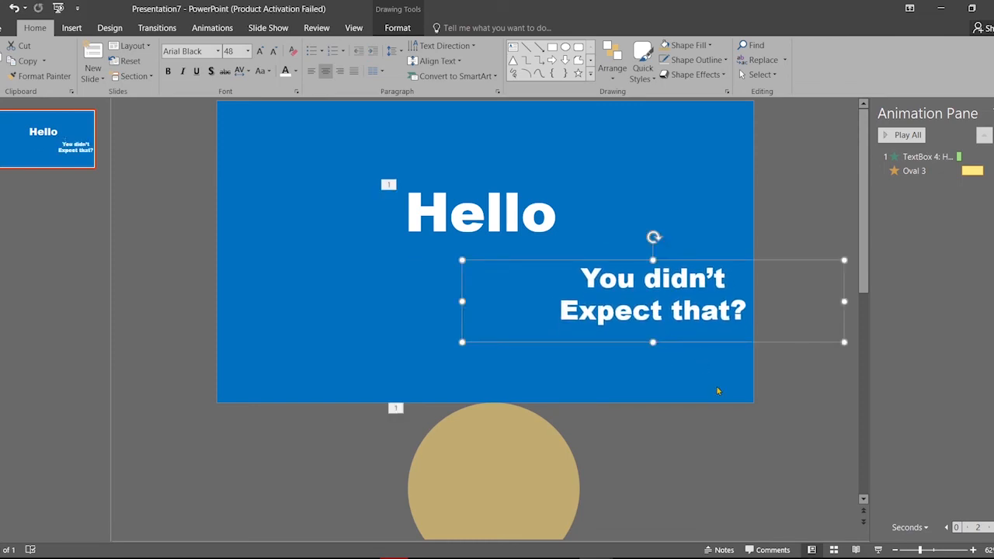
{"action": "left_click", "coordinate": [212, 27]}
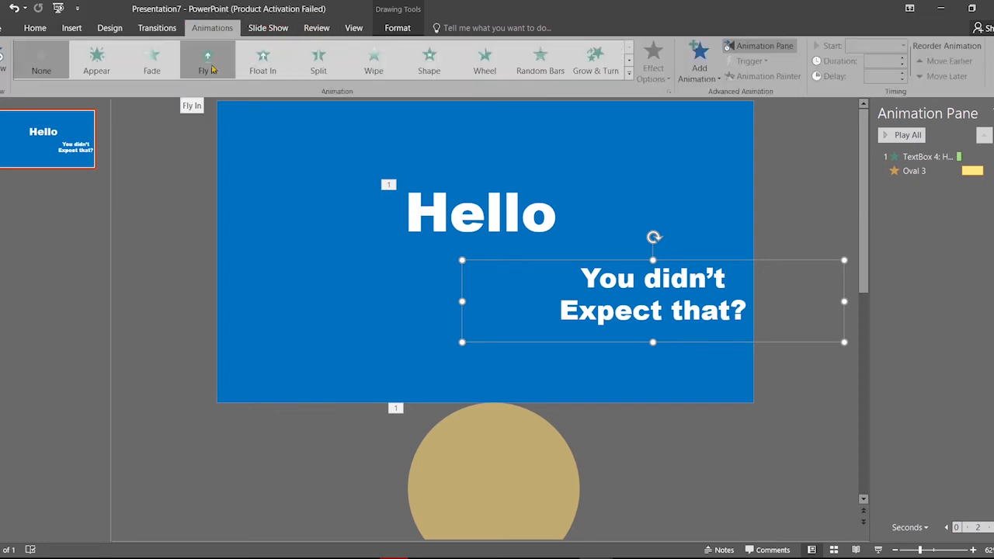
{"action": "left_click", "coordinate": [208, 64]}
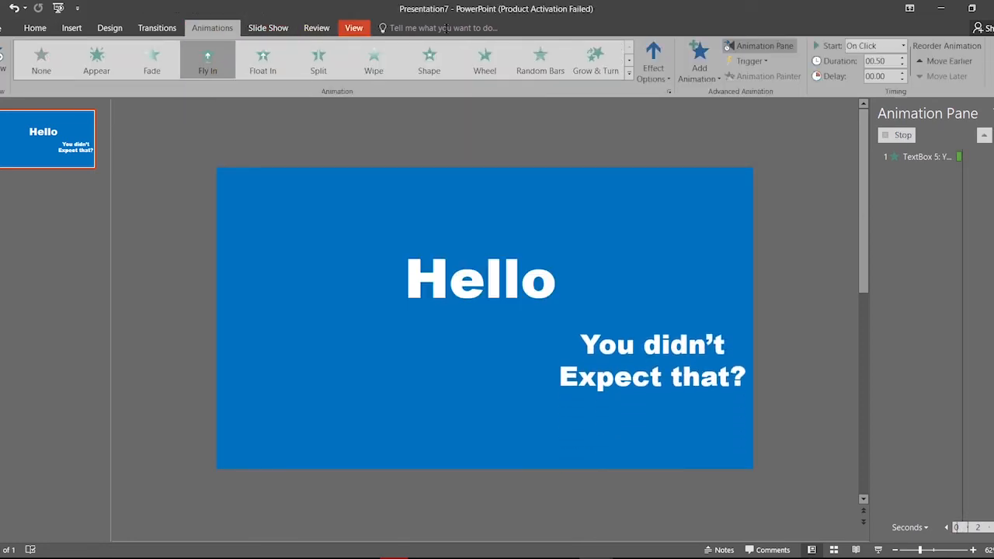
{"action": "left_click", "coordinate": [666, 80]}
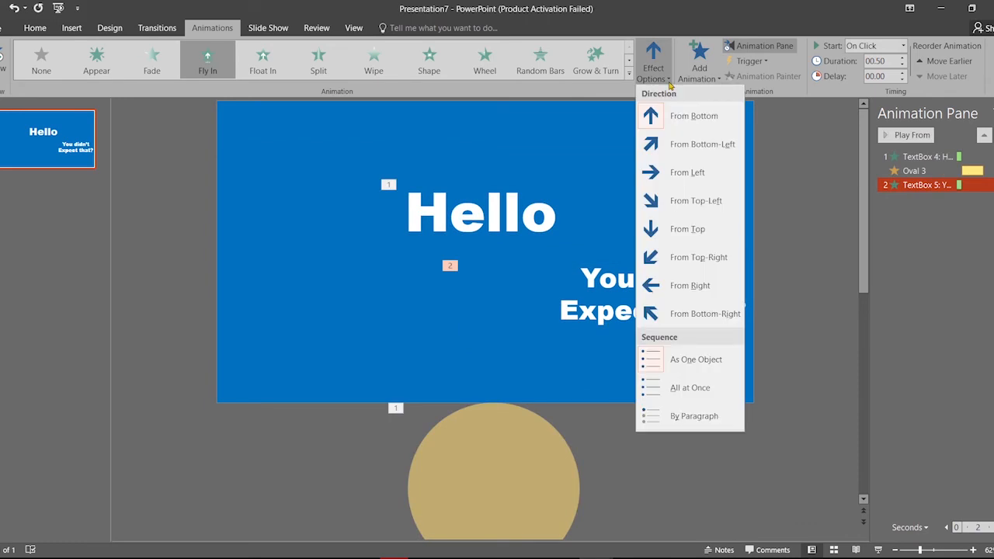
{"action": "left_click", "coordinate": [687, 126]}
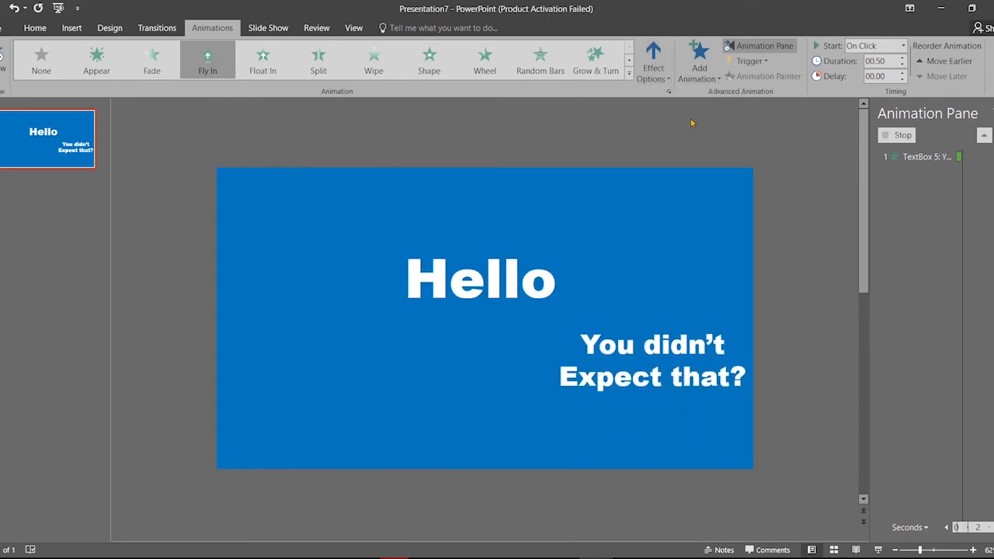